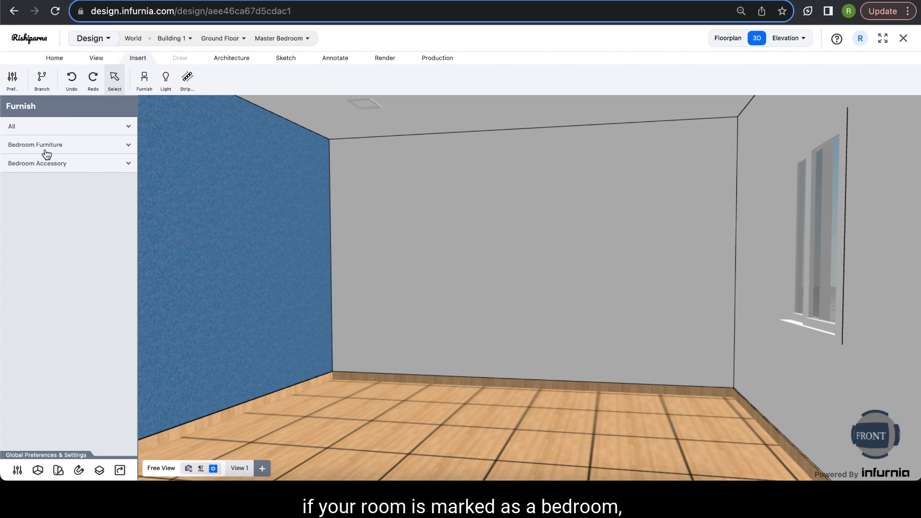
- Check the room type assigned in the Master Bedroom's room settings
left_click(305, 38)
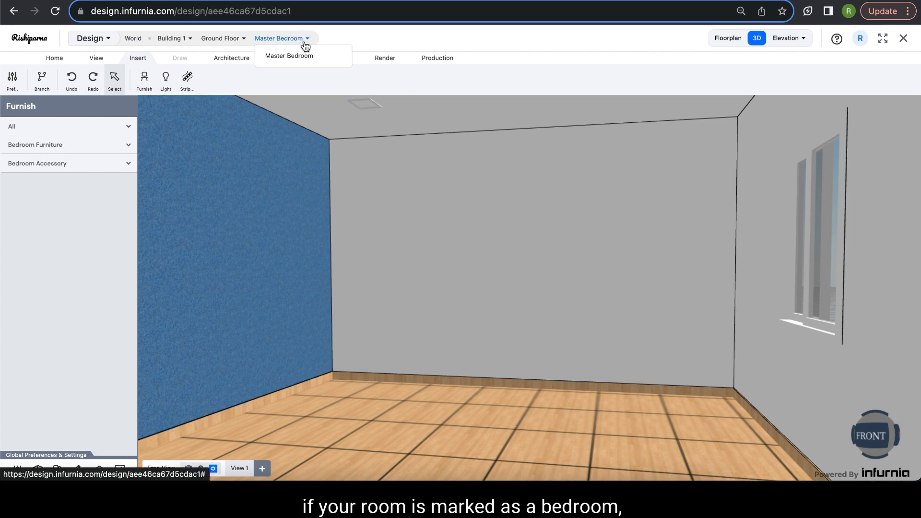
left_click(331, 57)
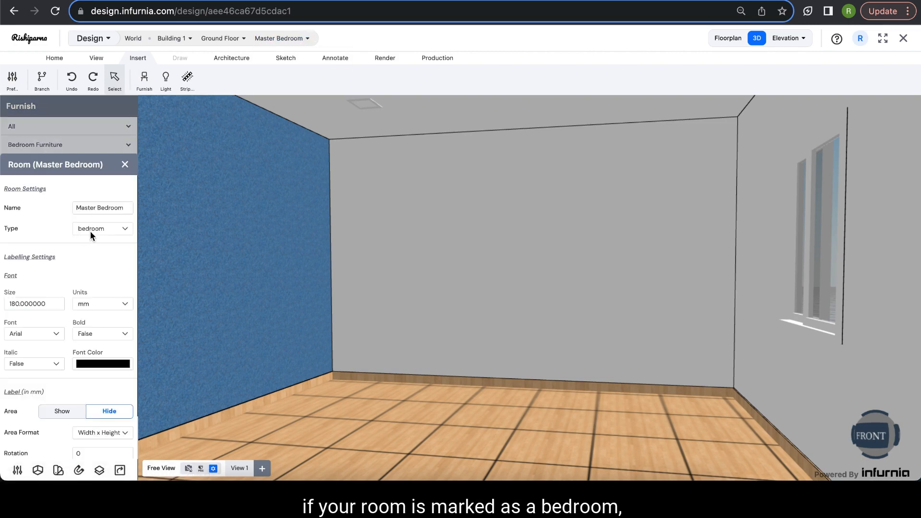
left_click(125, 164)
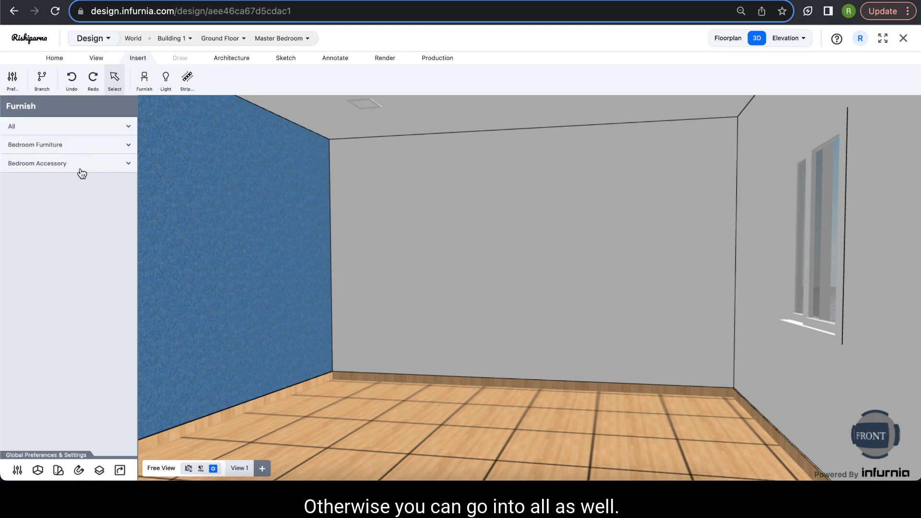
- Open the wardrobe catalogue under Bedroom Furniture and browse the double swing shutter models as far as Internal Configuration 9
left_click(81, 128)
left_click(80, 127)
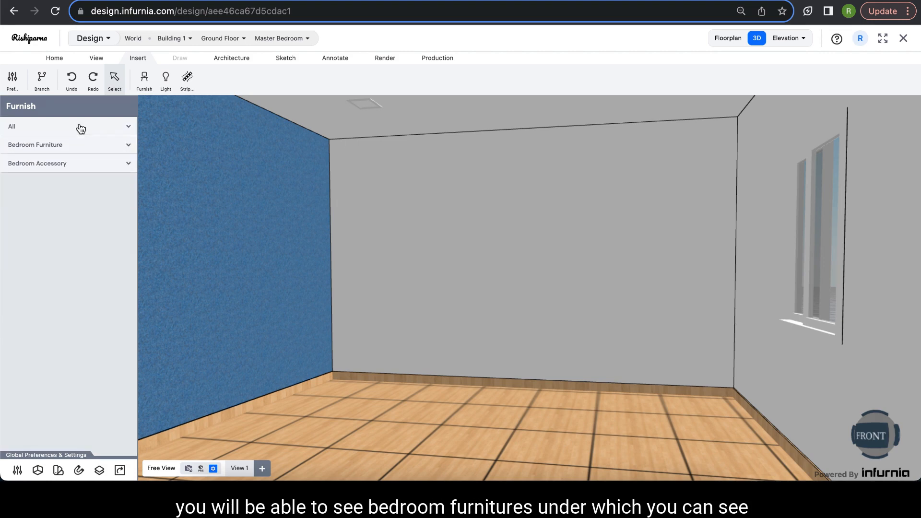
left_click(58, 147)
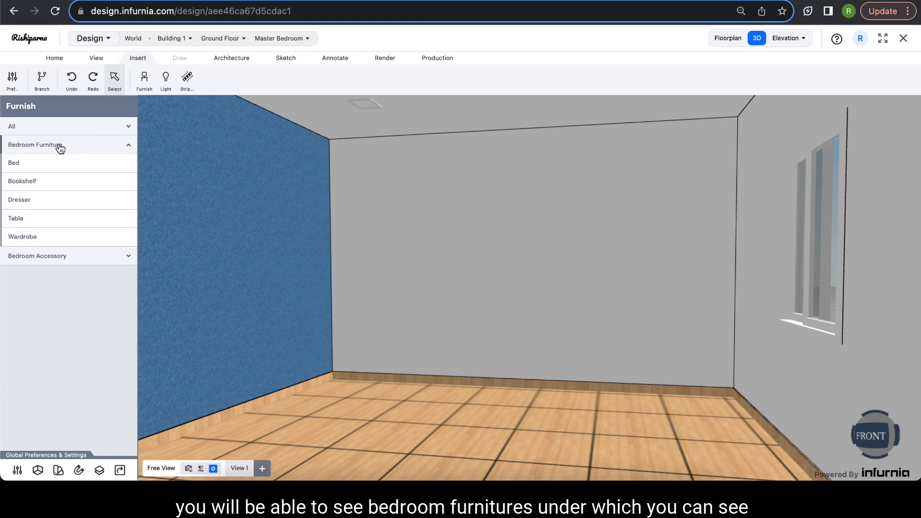
left_click(22, 237)
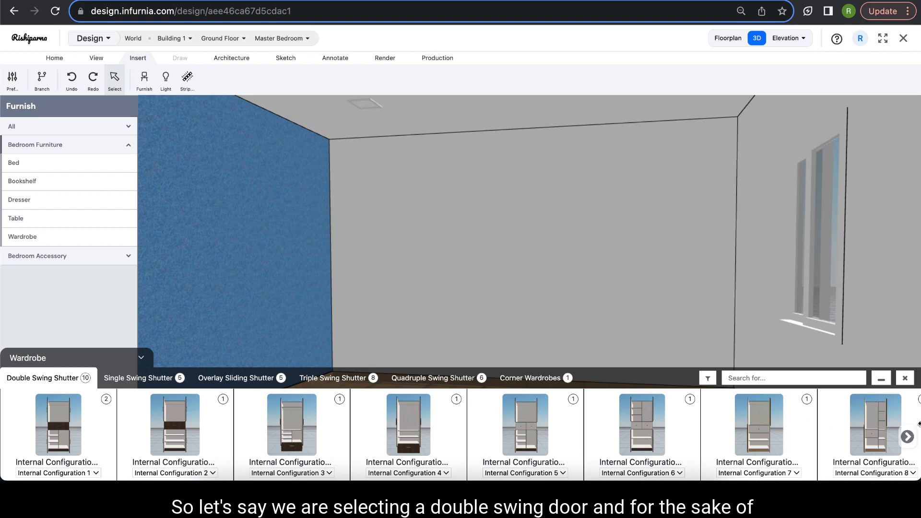
left_click(907, 437)
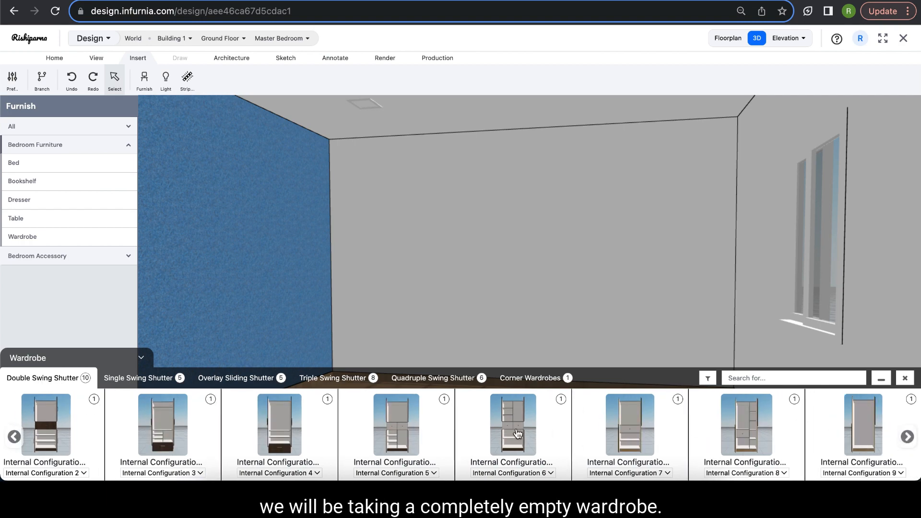
- Insert the empty Internal Configuration 9 wardrobe and place it against the back wall
left_click(859, 435)
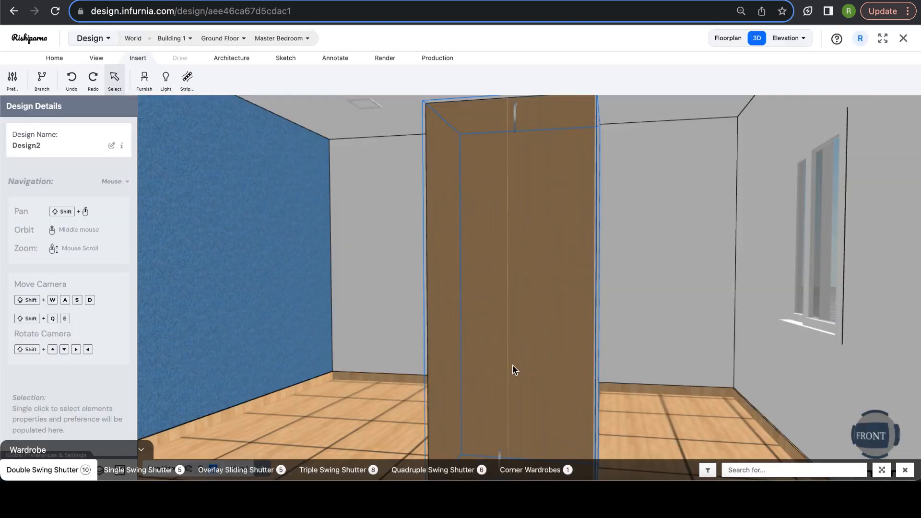
left_click_drag(535, 336, 567, 317)
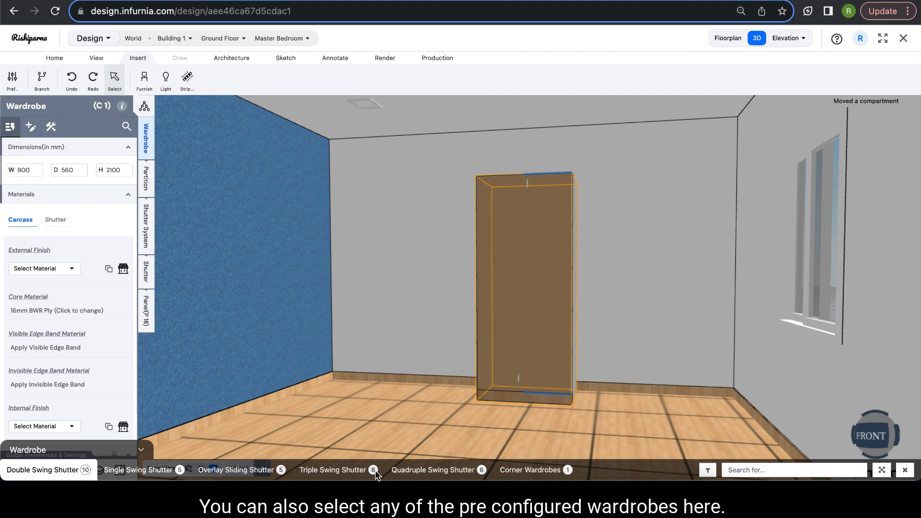
- Insert the preconfigured Internal Configuration 3 wardrobe and place it along the back wall beside the blue wall
mouse_move(599, 469)
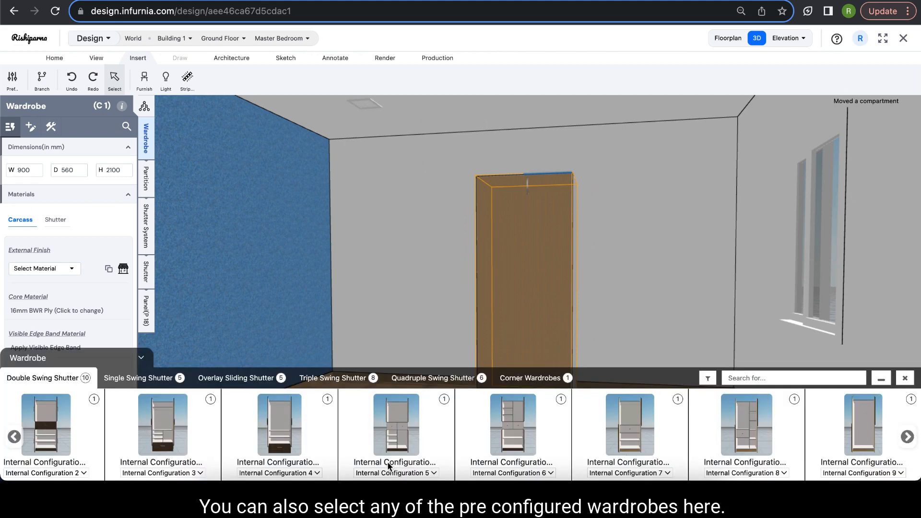
left_click(158, 434)
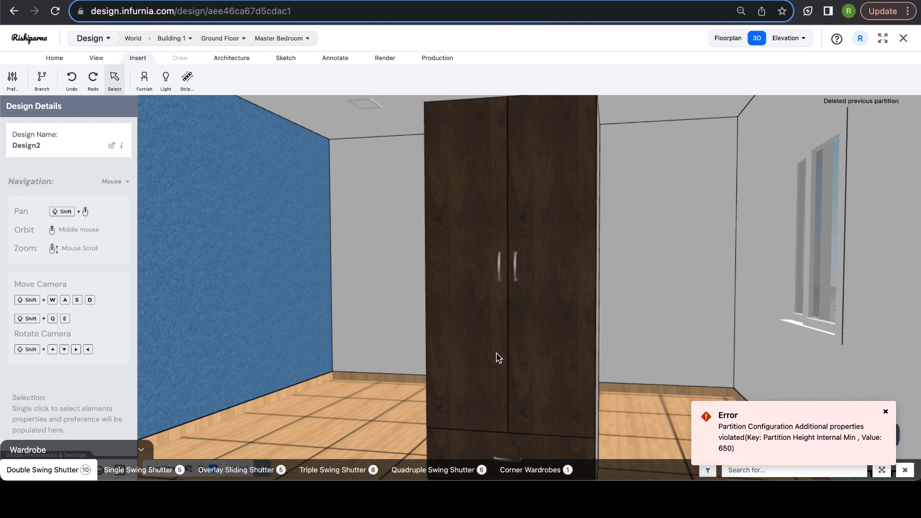
left_click_drag(533, 373, 411, 325)
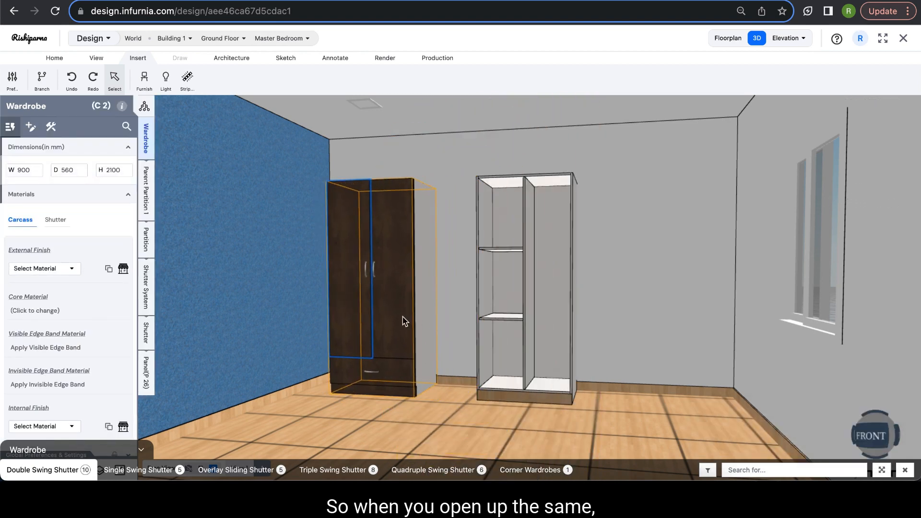
- Open both shutters and the bottom drawer of the preconfigured wardrobe and examine its internal layout
double_click(403, 321)
double_click(360, 321)
left_click_drag(465, 366, 514, 366)
right_click_drag(451, 364, 612, 356)
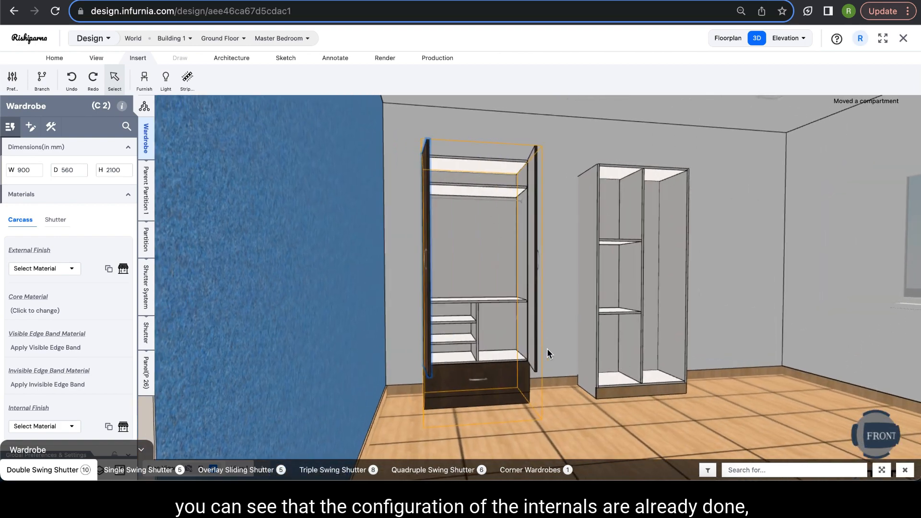
right_click_drag(547, 349, 546, 338)
double_click(490, 362)
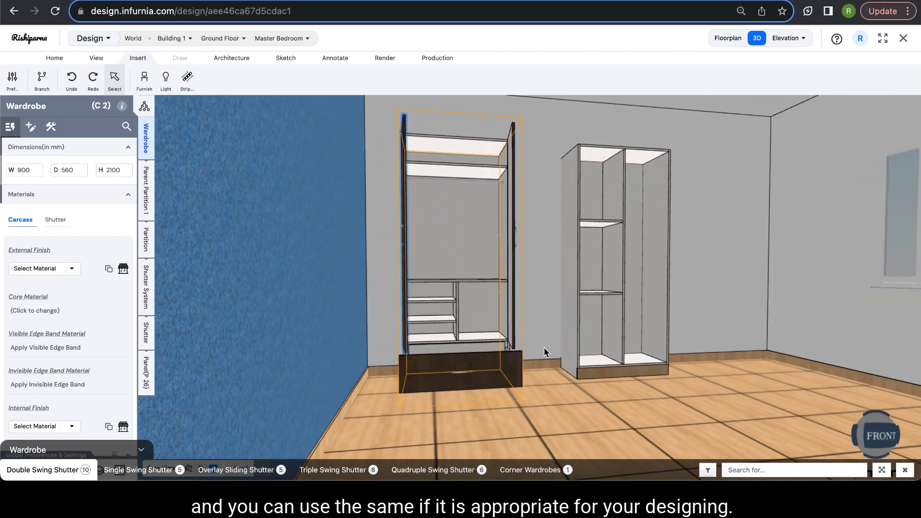
left_click_drag(545, 348, 539, 358)
right_click_drag(548, 321, 541, 368)
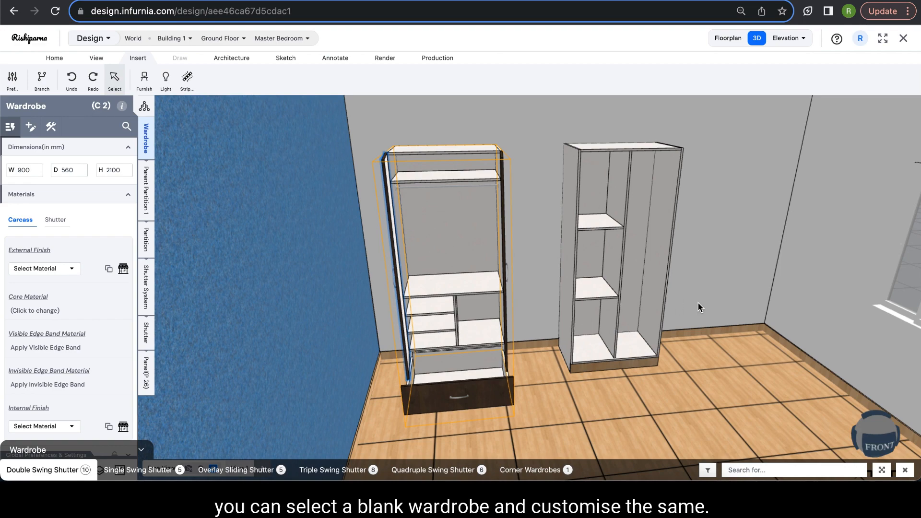
- Delete both wardrobes from the bedroom
left_click_drag(627, 302, 664, 298)
left_click(613, 301)
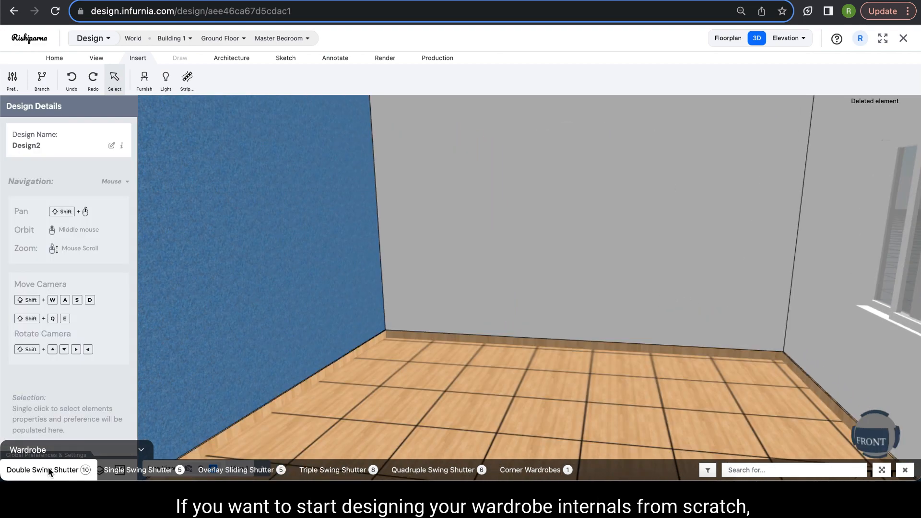
- Place the empty double swing shutter wardrobe Internal Configuration 9 against the back wall and open its shutters
left_click(50, 472)
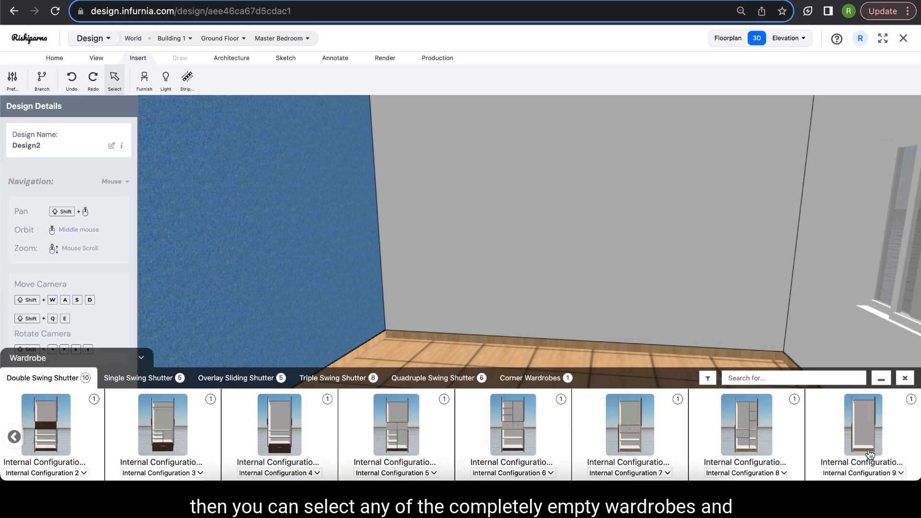
left_click(861, 439)
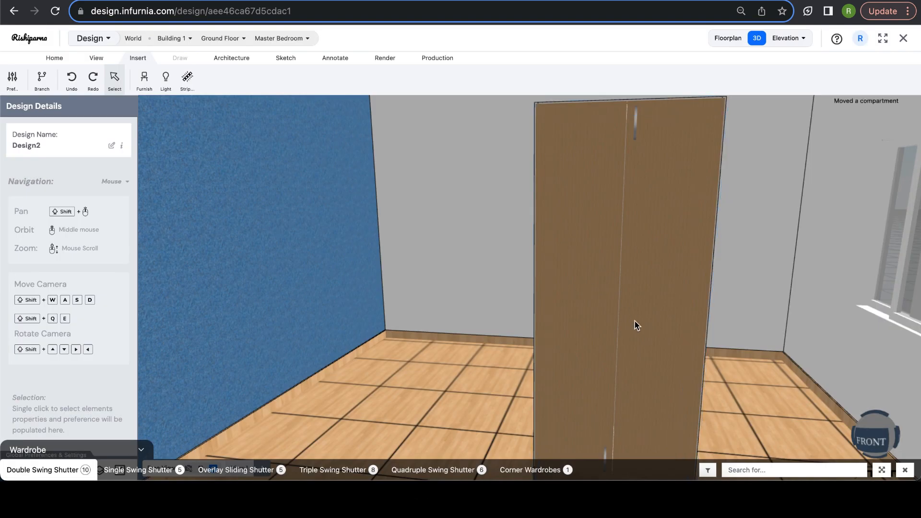
left_click_drag(642, 346, 626, 255)
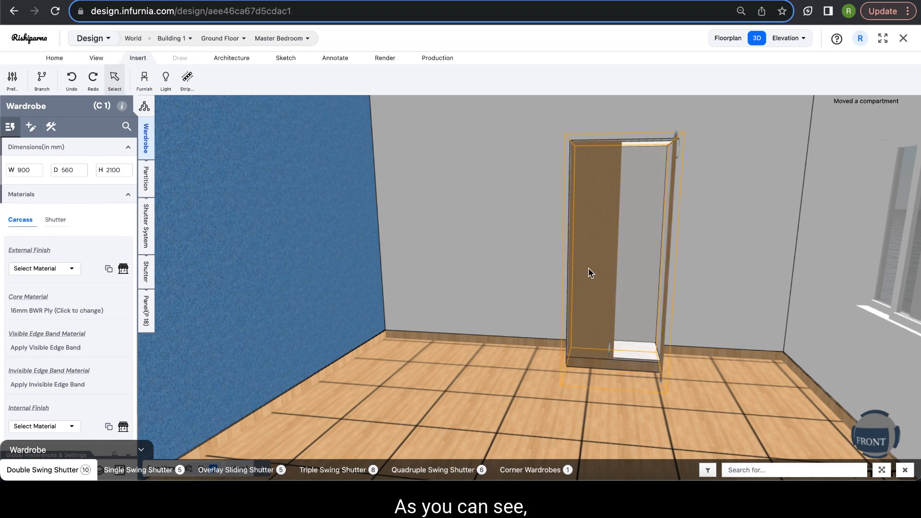
left_click_drag(747, 310, 737, 281)
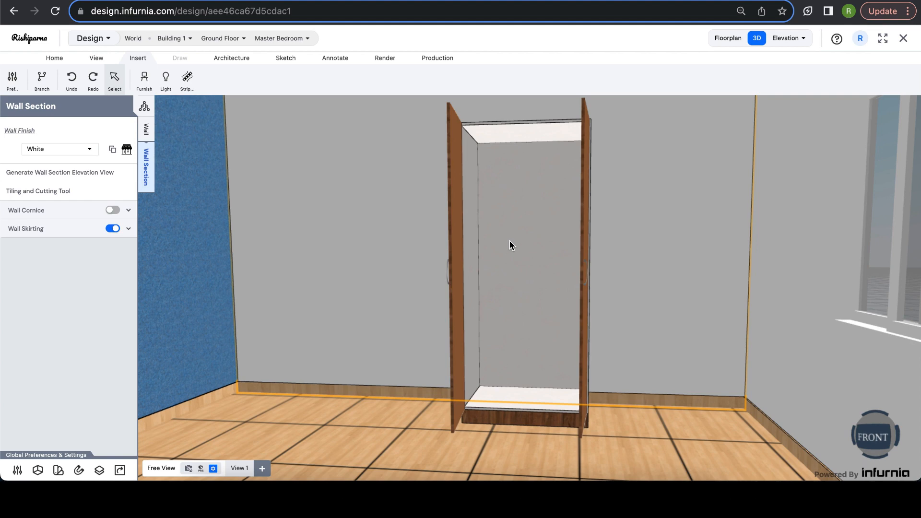
- Add 2 partitions to the wardrobe's empty interior
left_click(511, 243)
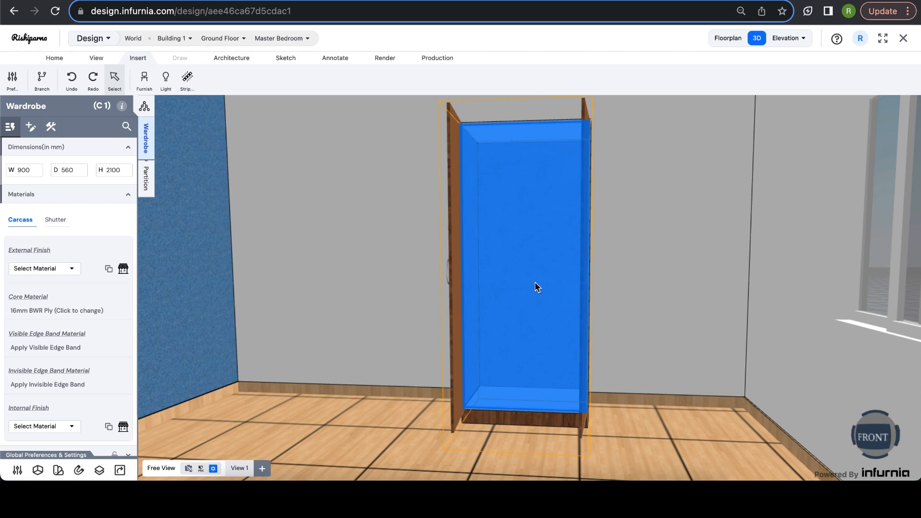
left_click(147, 179)
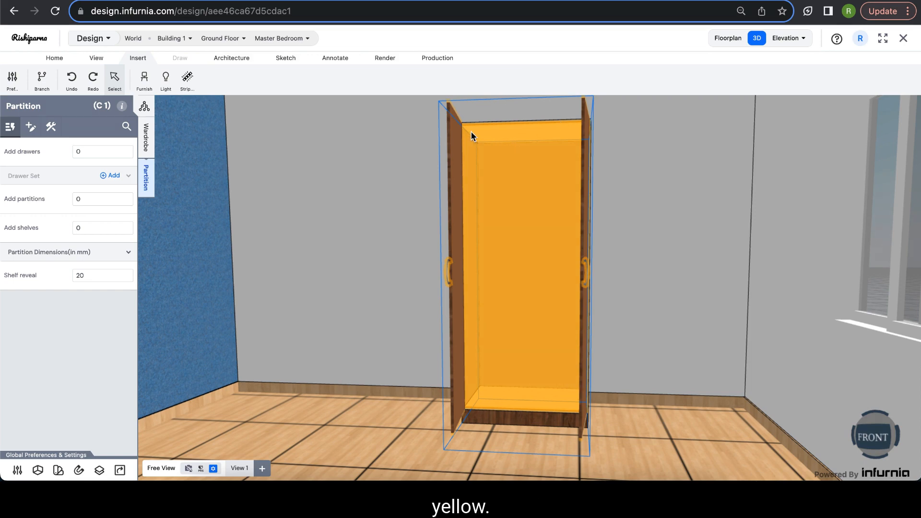
left_click(96, 200)
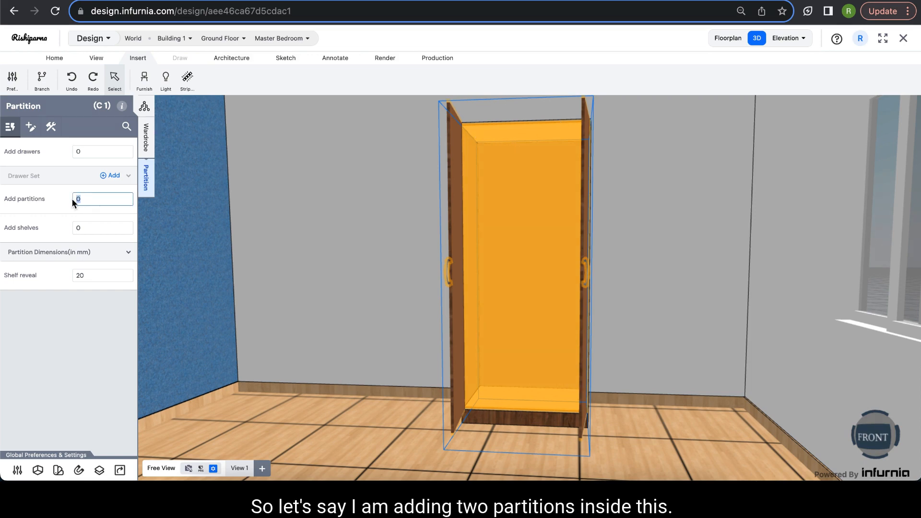
type("2")
key("Return")
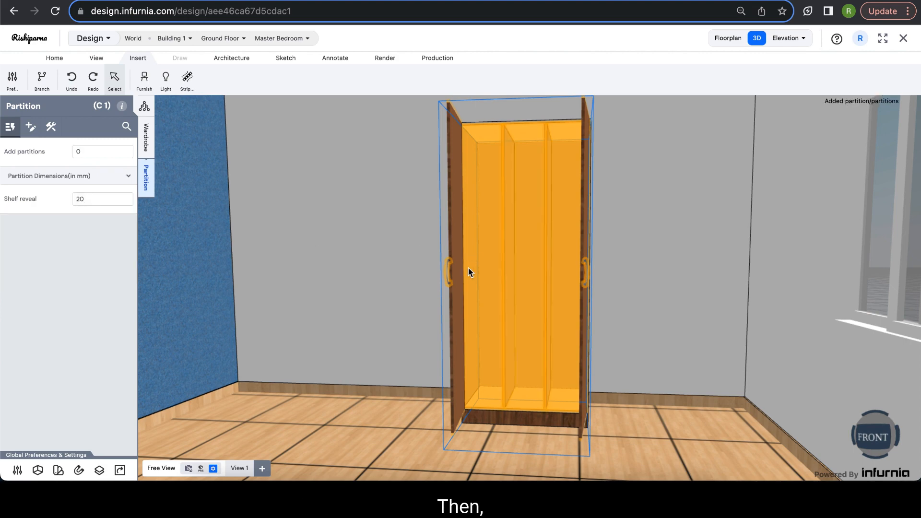
- Examine the wardrobe's parent partition and each of its child partitions by selecting them in turn
left_click(482, 269)
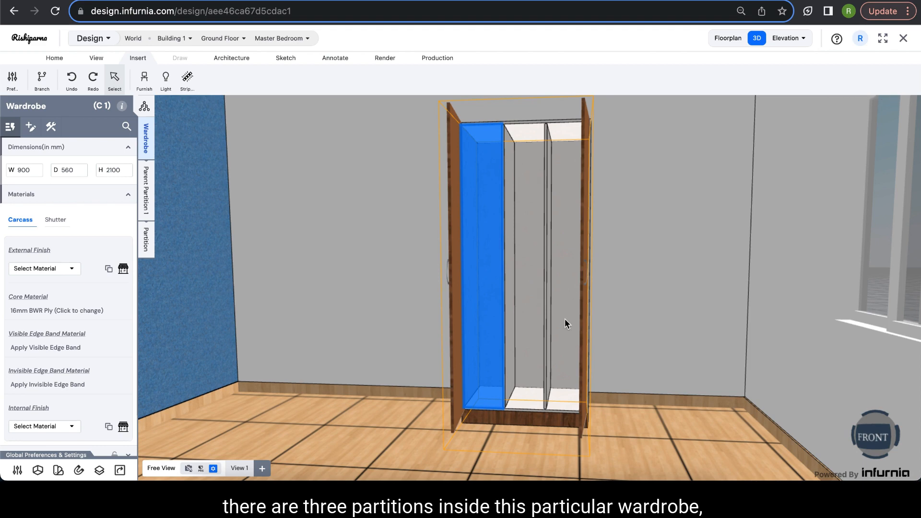
left_click(148, 196)
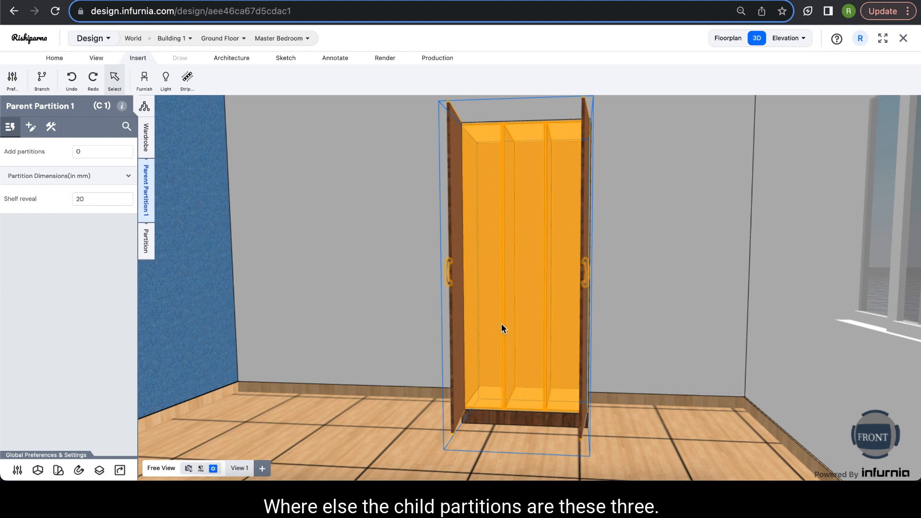
left_click(146, 240)
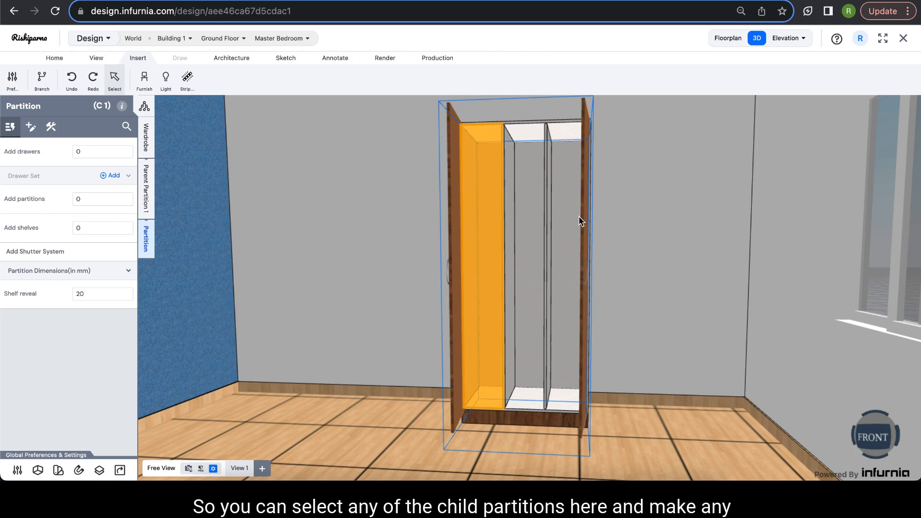
left_click(534, 215)
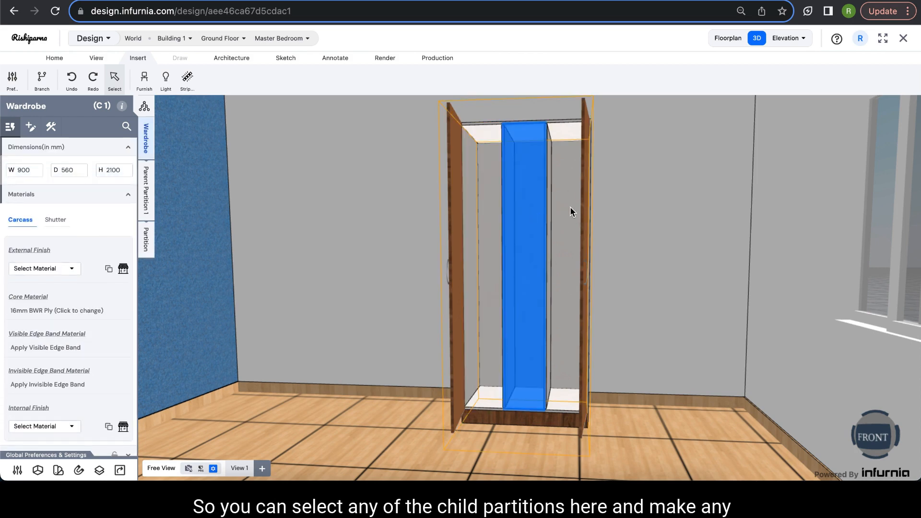
left_click(571, 208)
left_click(484, 207)
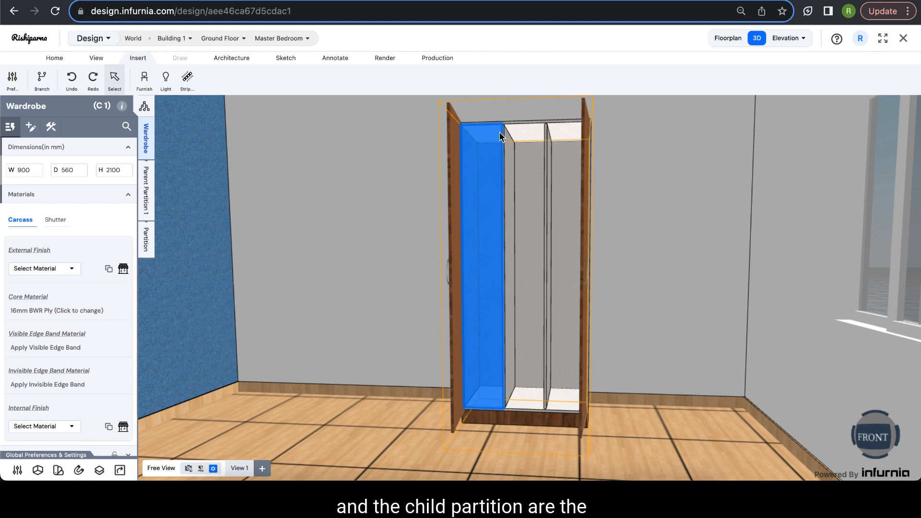
left_click(530, 143)
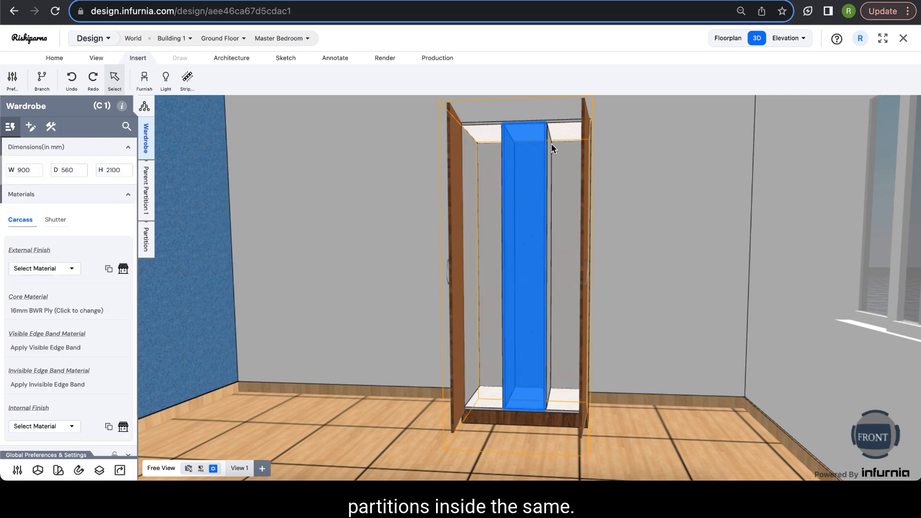
left_click(147, 244)
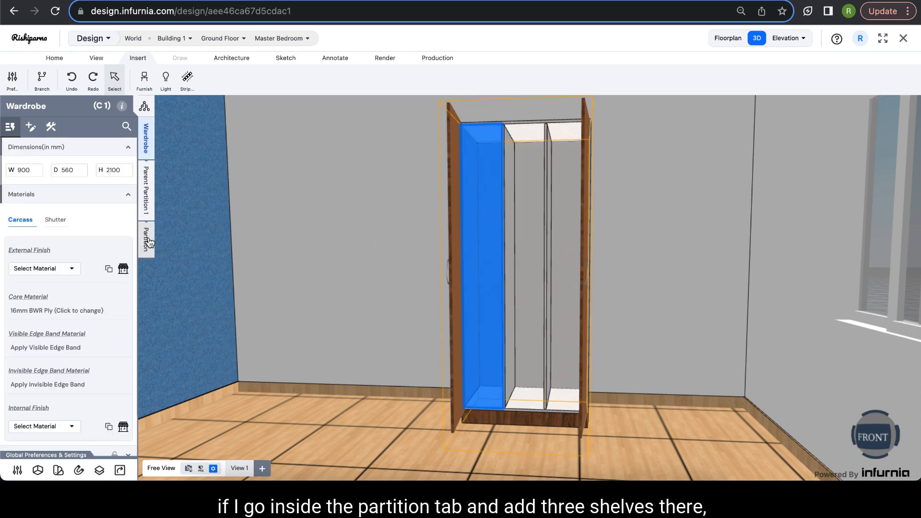
- Add 3 shelves to the leftmost child partition of the wardrobe
left_click(148, 240)
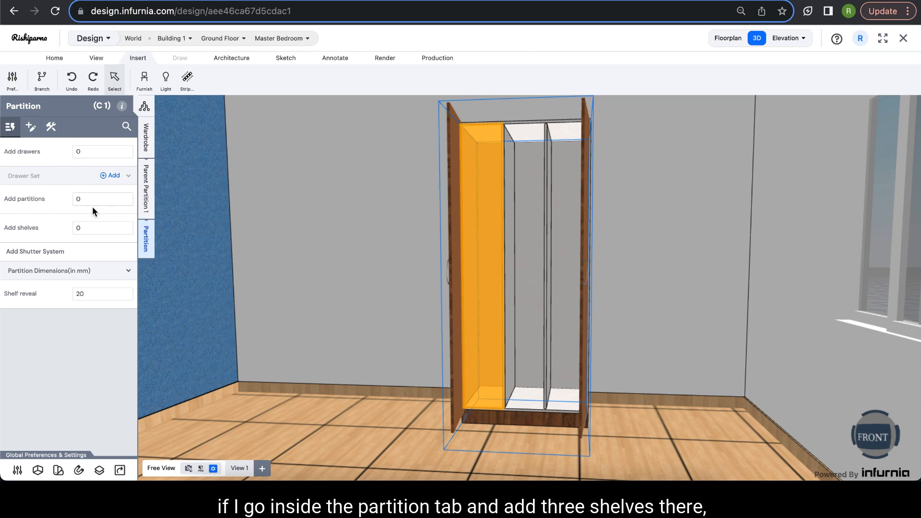
left_click_drag(87, 230, 71, 229)
type("3")
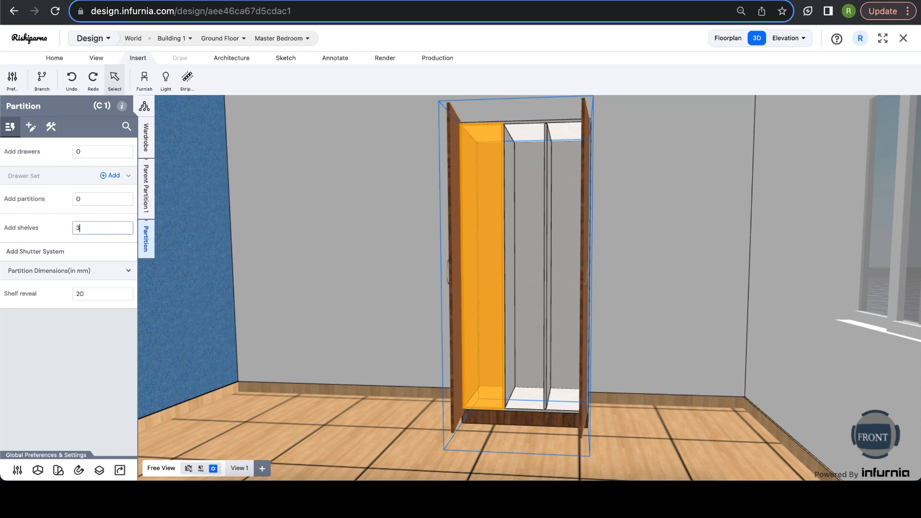
key("Return")
- Examine the third and the top shelf compartments of the leftmost section, along with Parent Partition 1 and Parent Partition 2
left_click(506, 214)
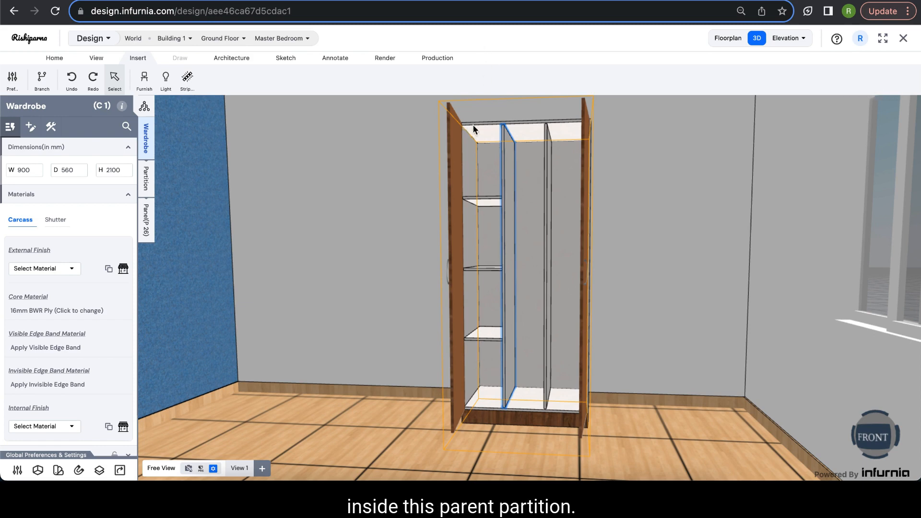
left_click(489, 292)
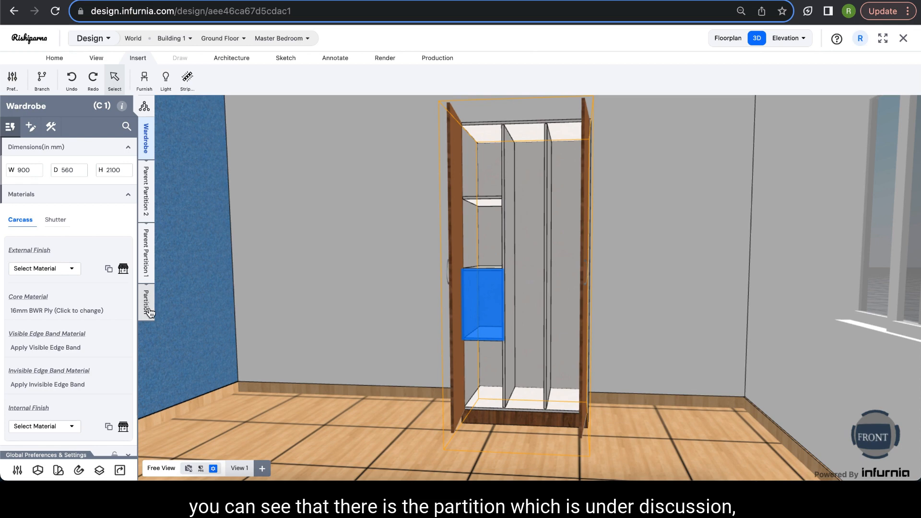
left_click(147, 314)
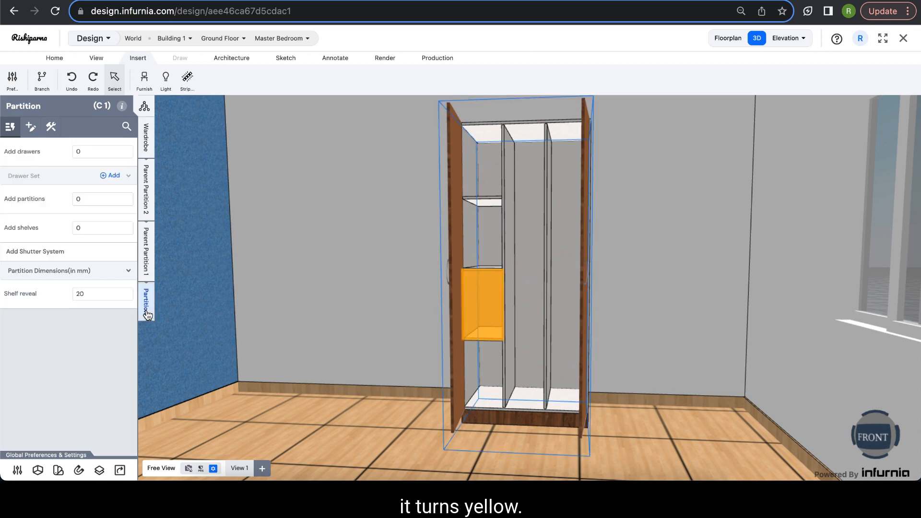
left_click(147, 312)
left_click(146, 236)
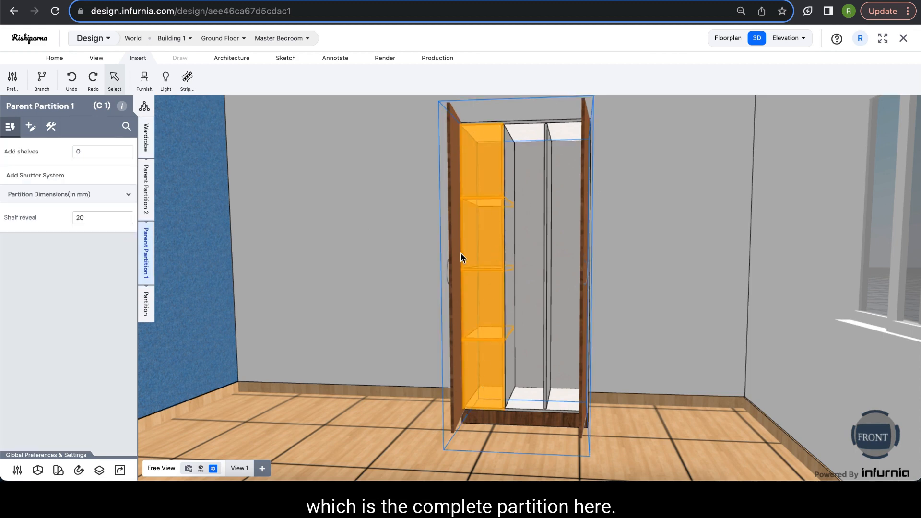
left_click(146, 208)
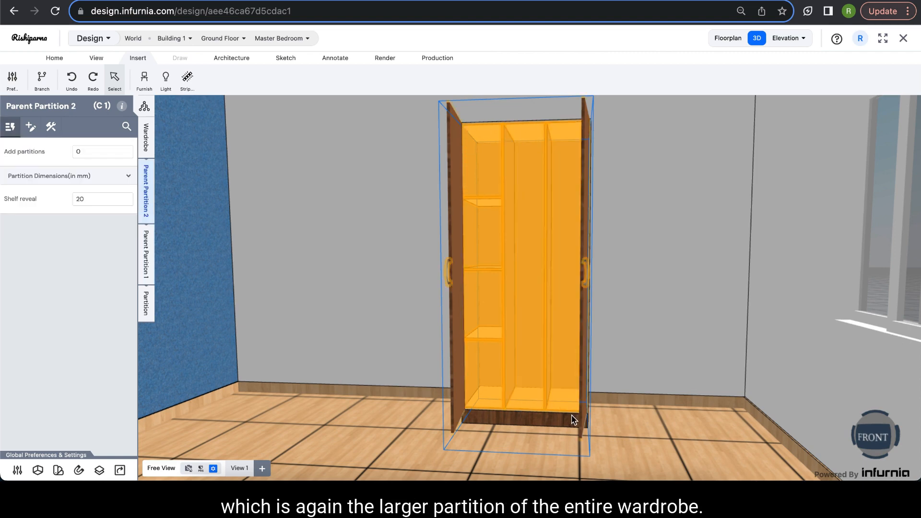
left_click(475, 122)
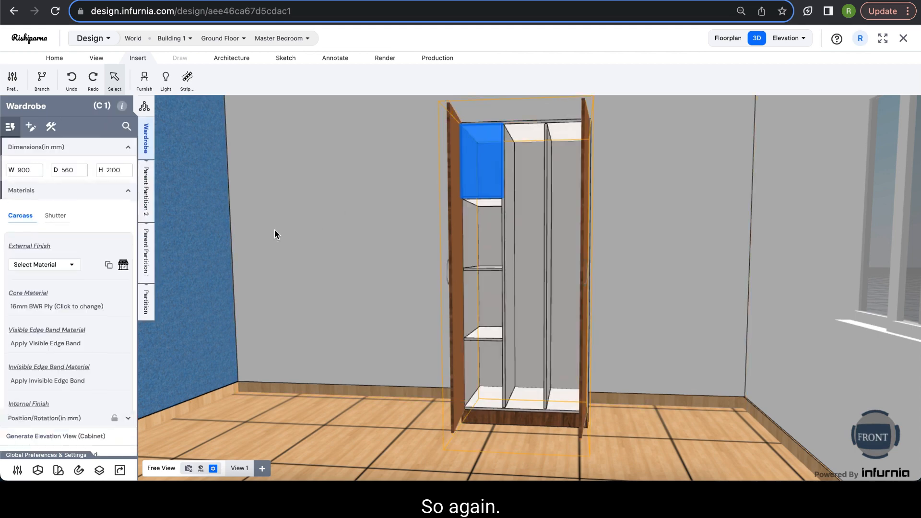
left_click(145, 309)
left_click(149, 246)
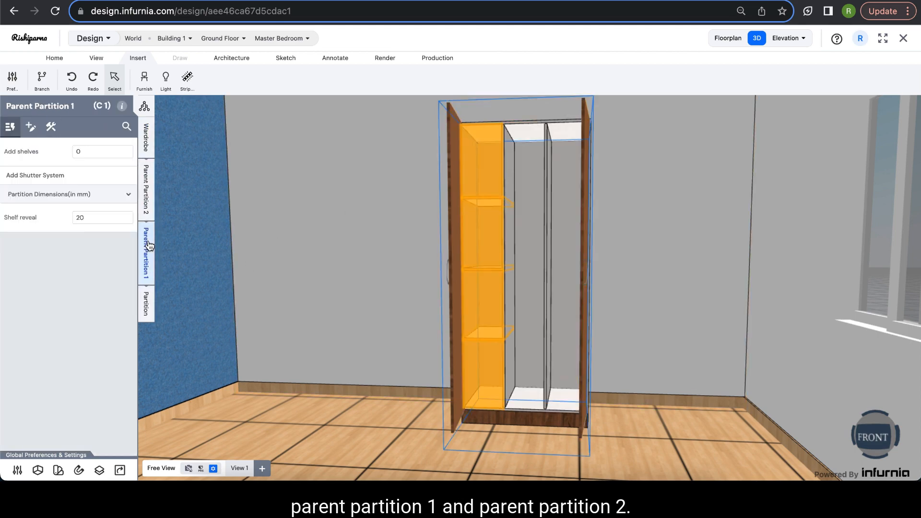
left_click(144, 206)
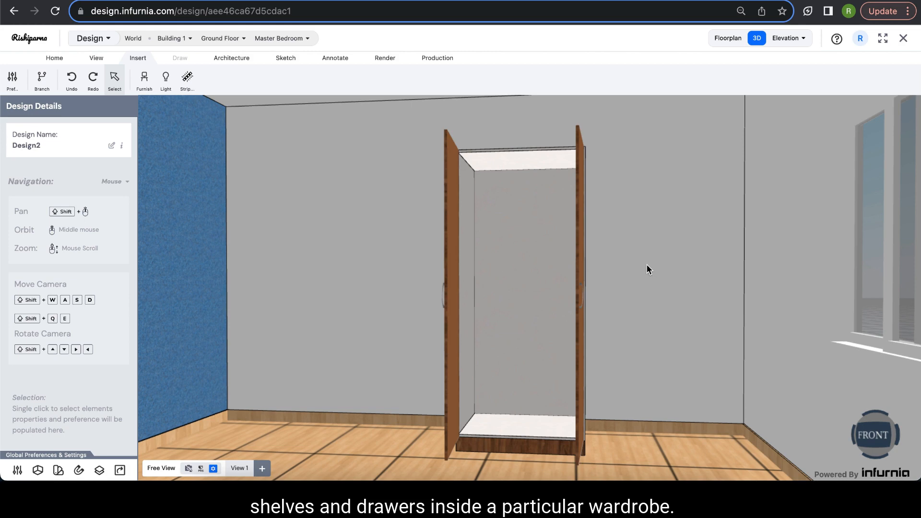
- Add 1 partition to the empty interior of the wardrobe
left_click(503, 250)
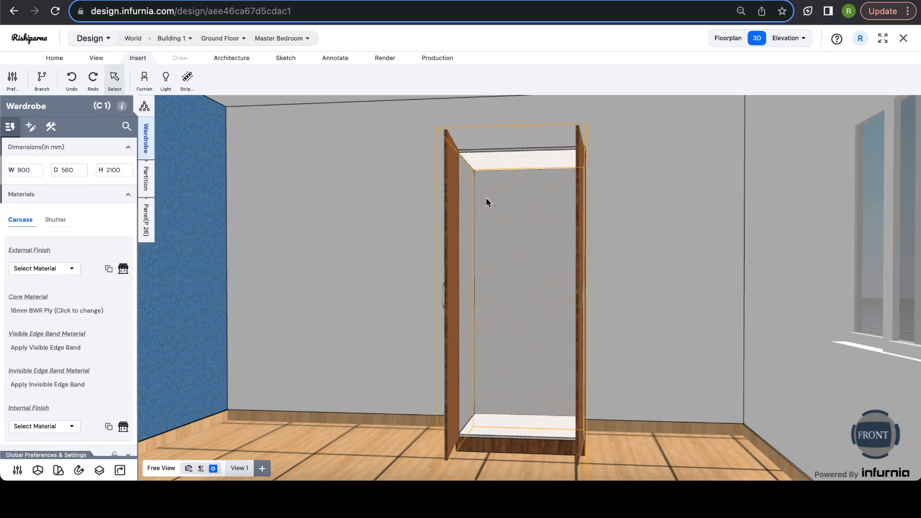
left_click(472, 209)
left_click_drag(676, 294, 676, 302)
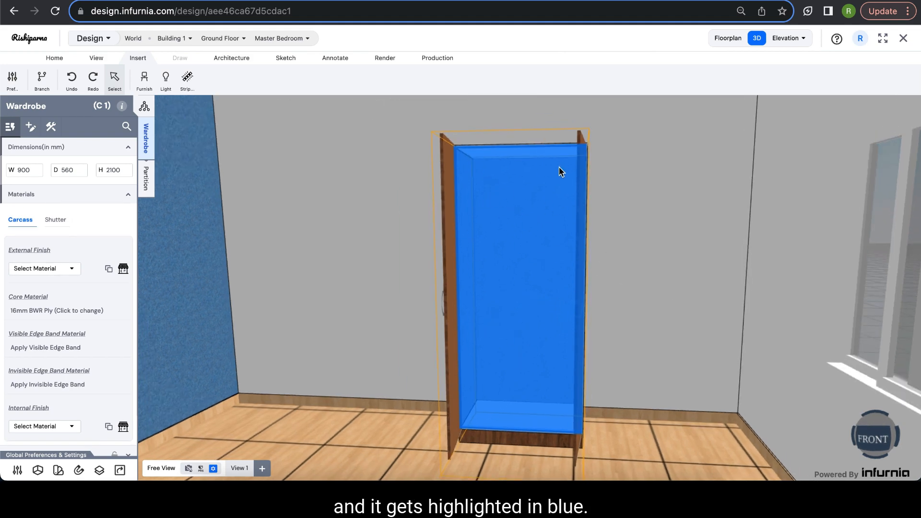
left_click(147, 188)
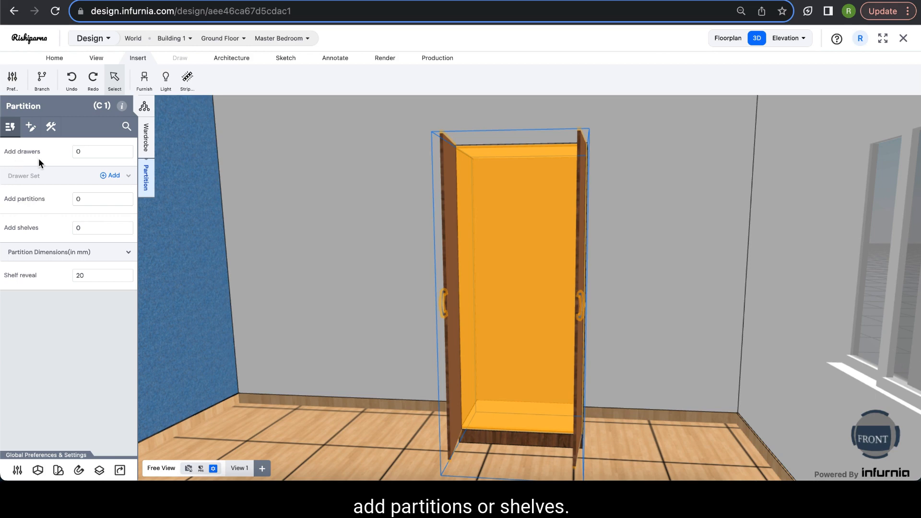
left_click(75, 201)
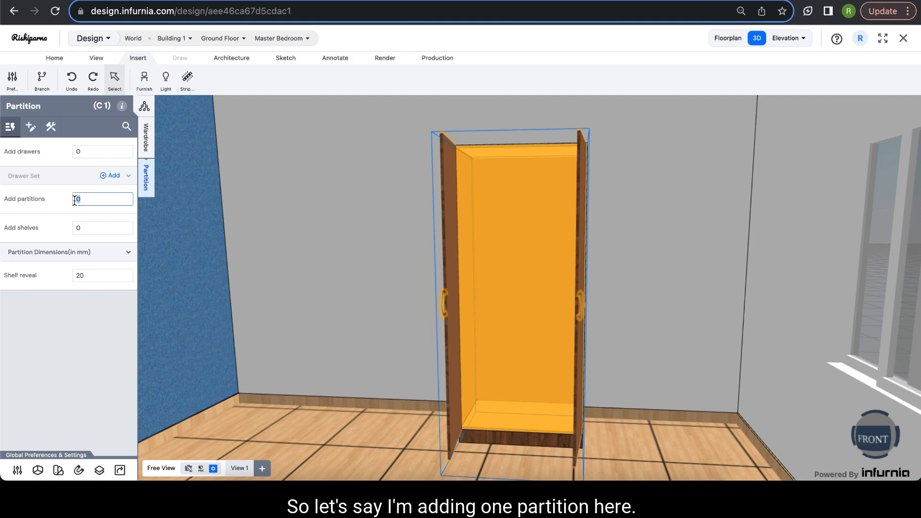
type("1")
key("Return")
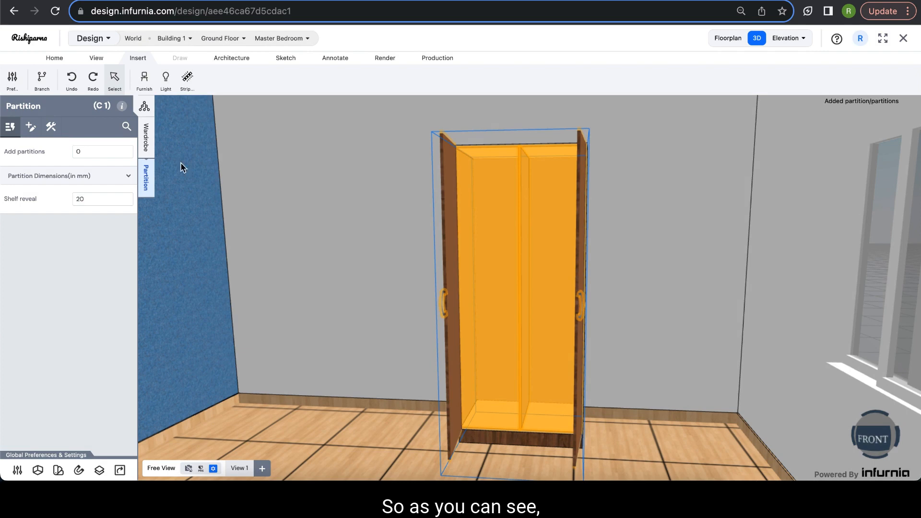
- Inspect the wardrobe's two child partitions and add 3 shelves to the left one
left_click(514, 229)
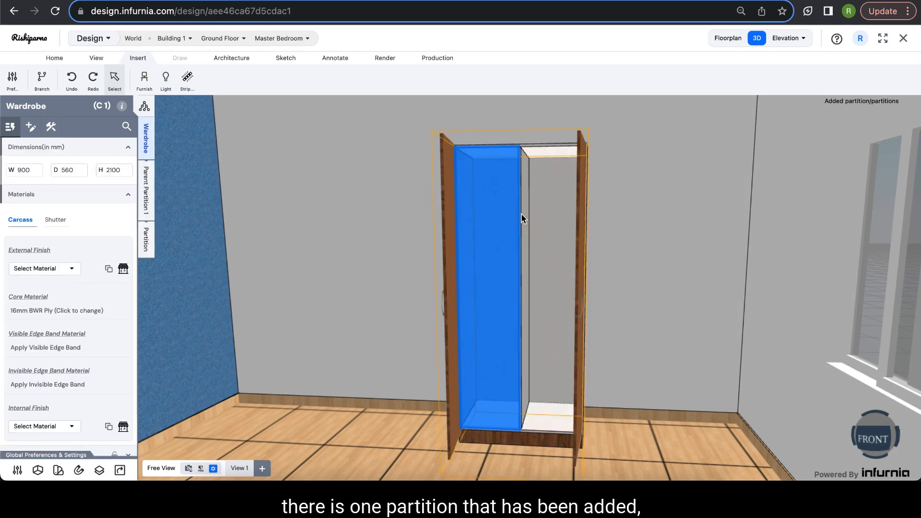
left_click(532, 387)
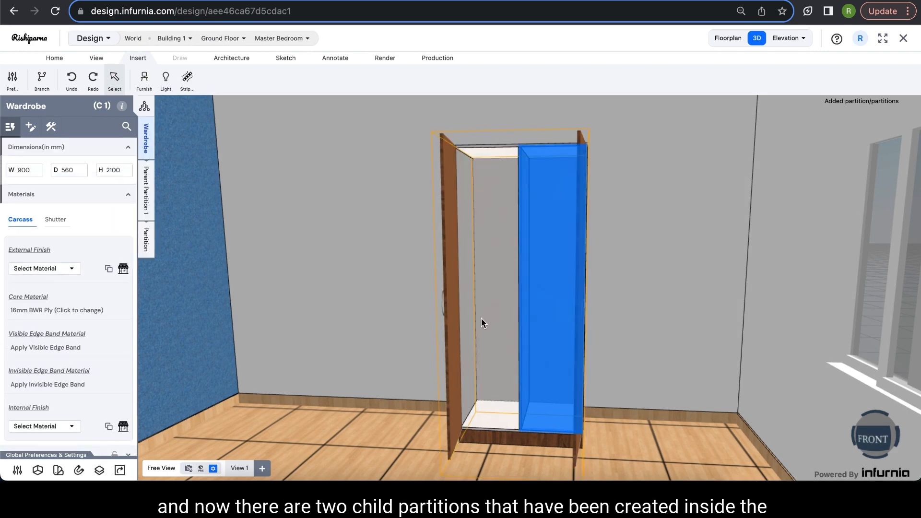
left_click(482, 319)
left_click(563, 313)
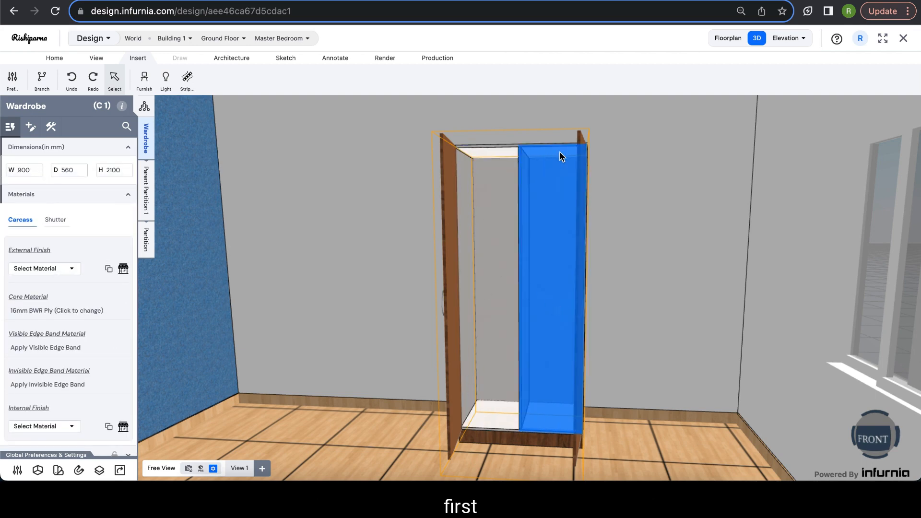
left_click(493, 267)
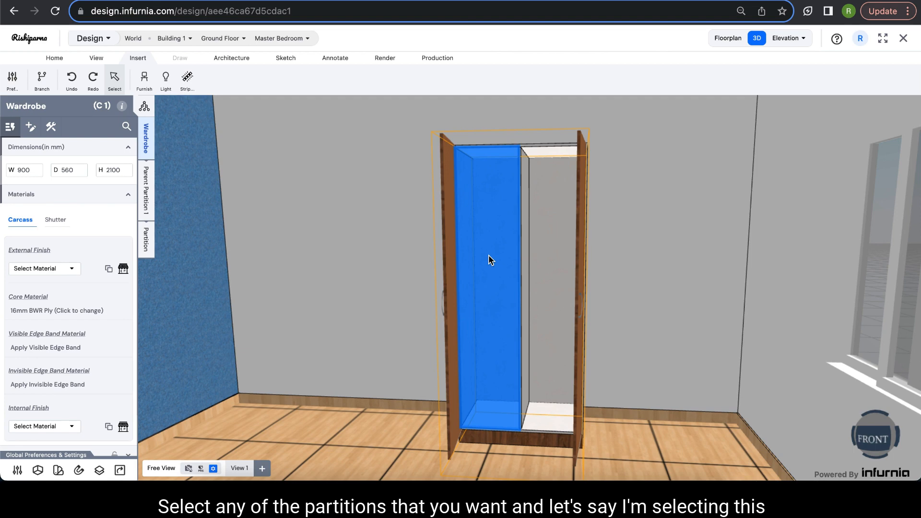
left_click(149, 246)
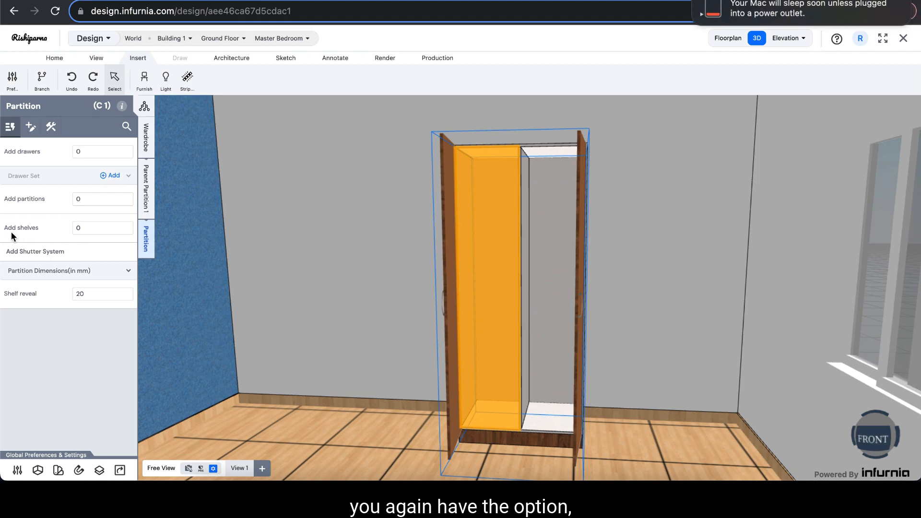
left_click(96, 228)
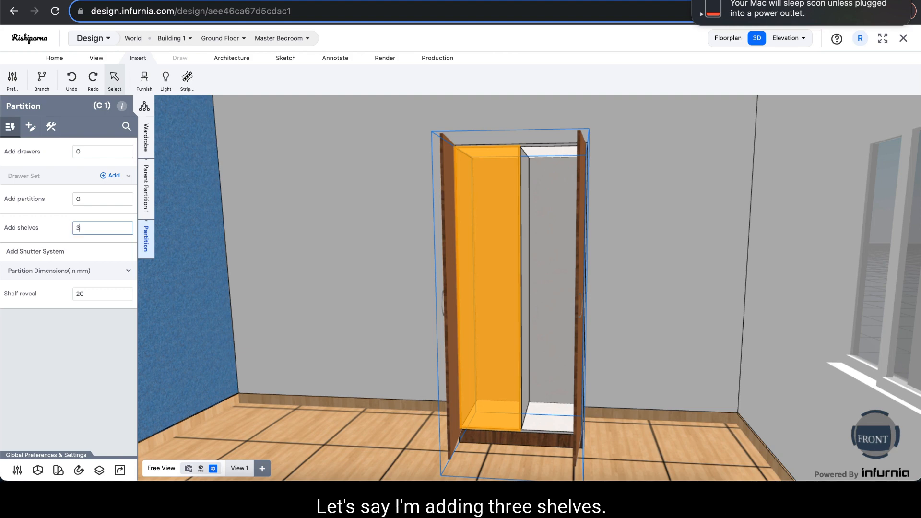
key("Return")
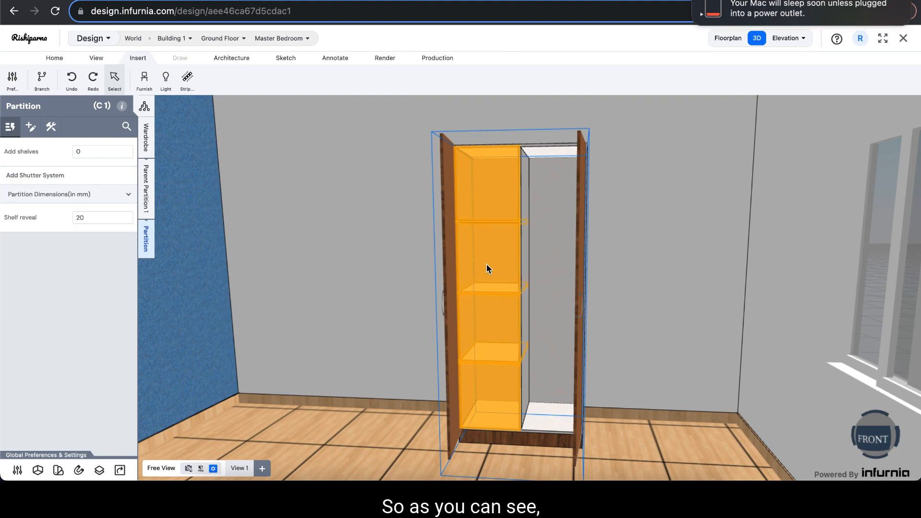
- Add 3 drawers to the compartment between the two lower shelves in the wardrobe's left half
left_click(505, 315)
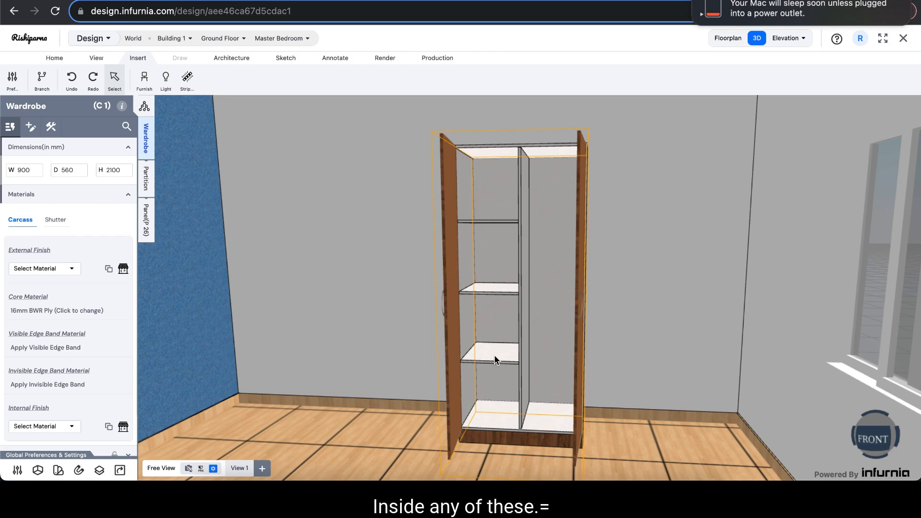
left_click(485, 318)
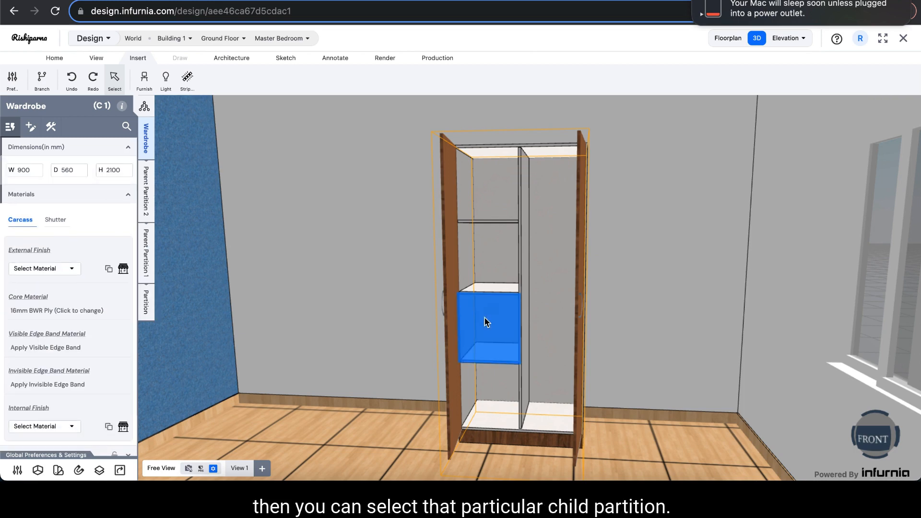
left_click(146, 306)
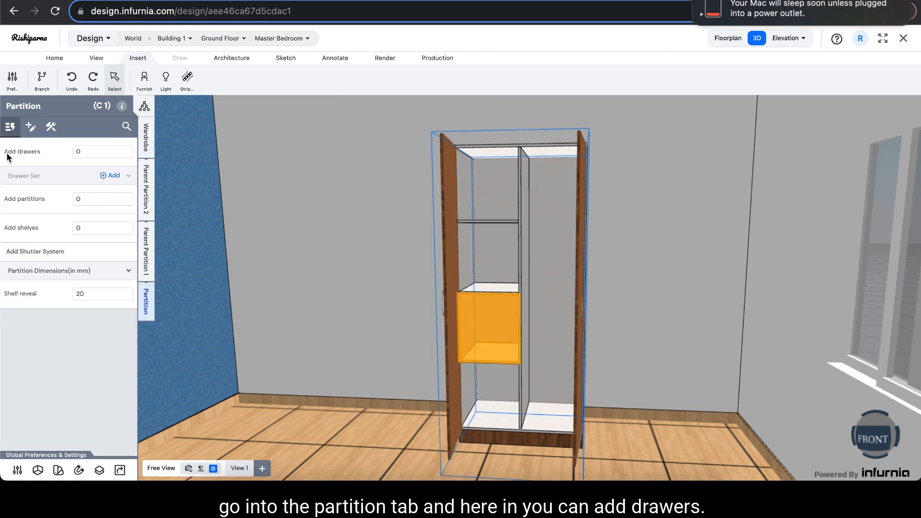
left_click(68, 151)
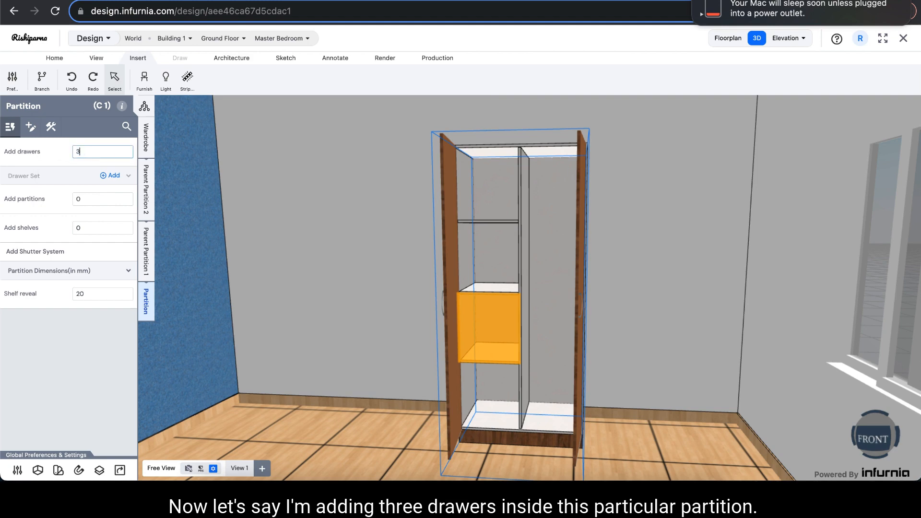
type("3")
key("Return")
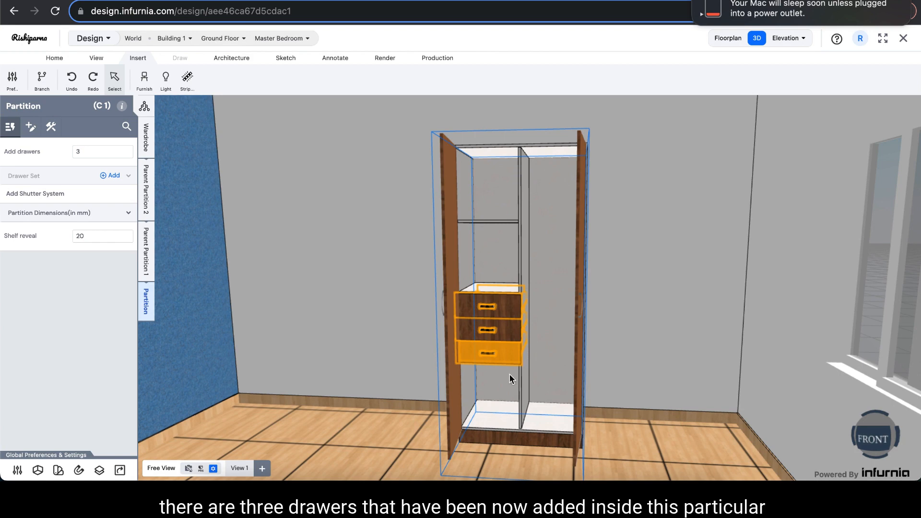
left_click(514, 322)
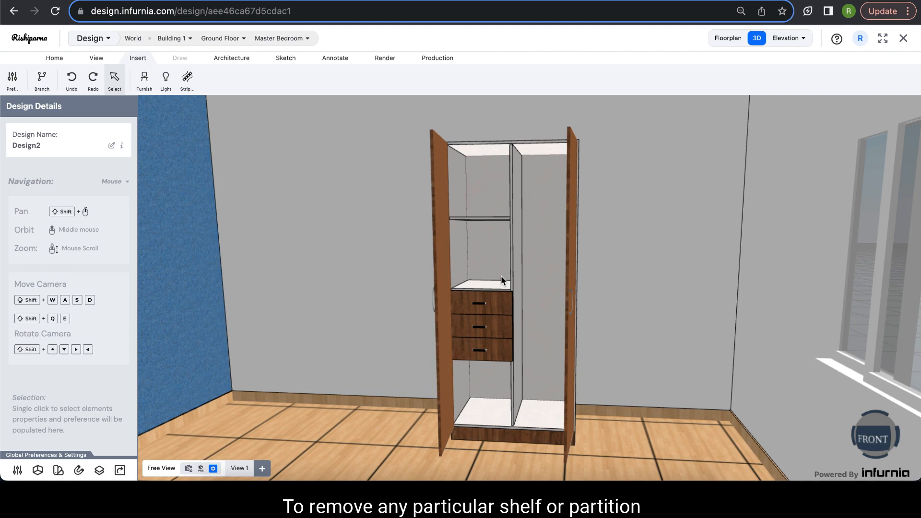
- Delete the uppermost shelf in the left half of the wardrobe
left_click(474, 223)
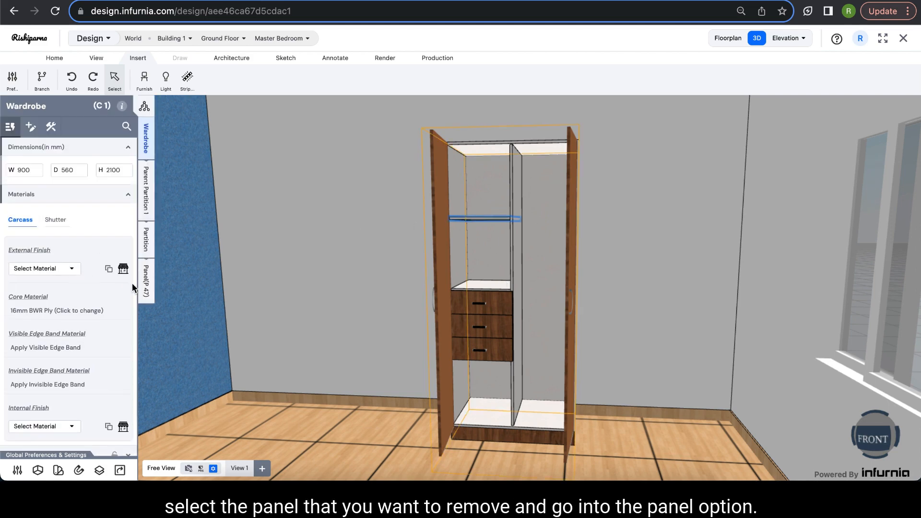
left_click(146, 284)
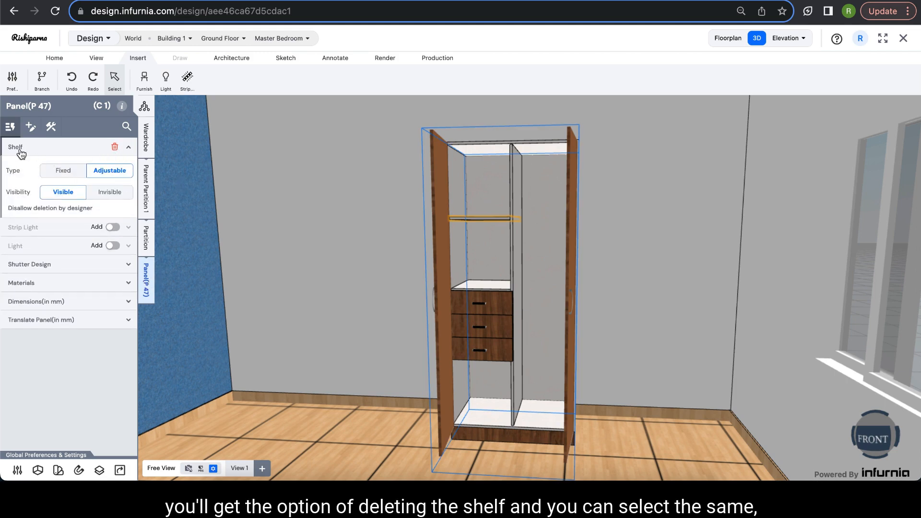
left_click(115, 148)
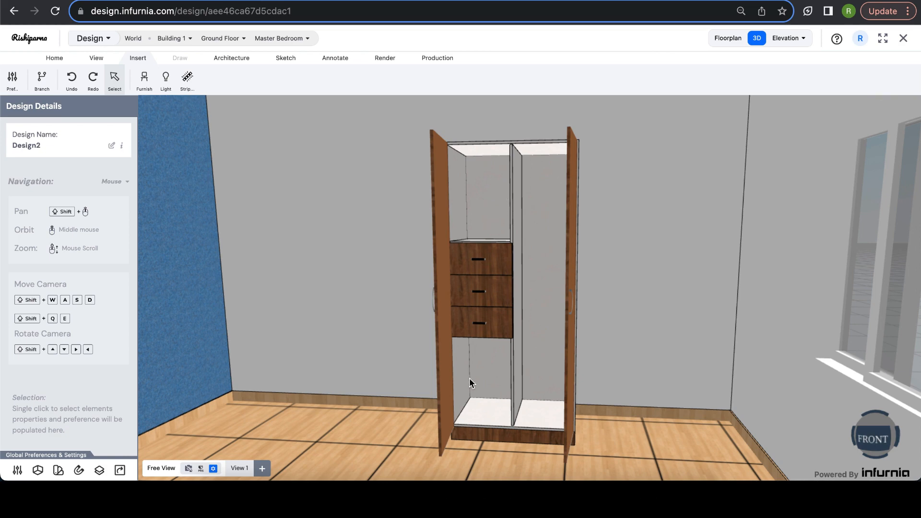
- Remove the drawers from the wardrobe's left half and delete the vertical partition panel
left_click(498, 256)
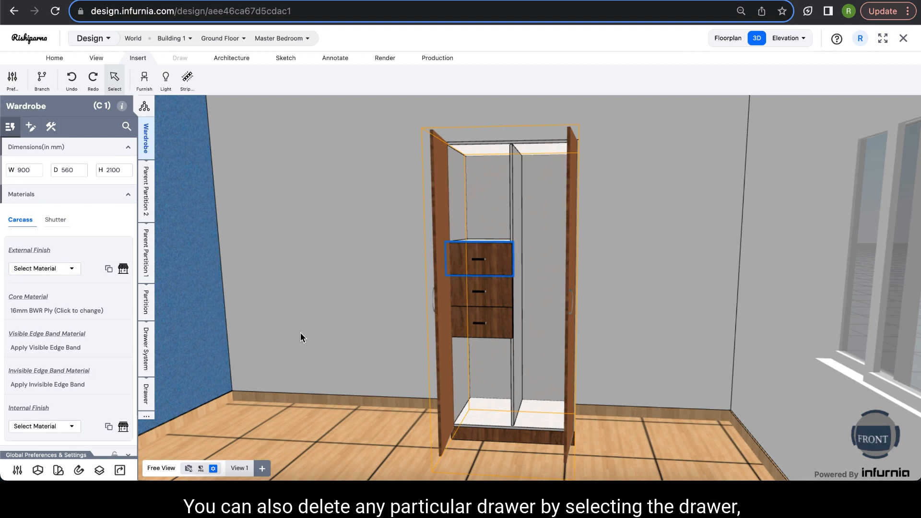
left_click(145, 393)
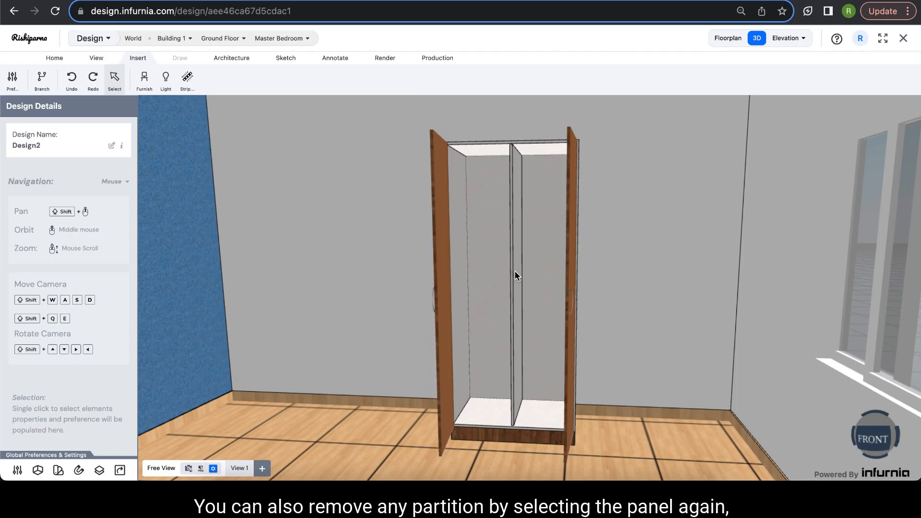
left_click(514, 277)
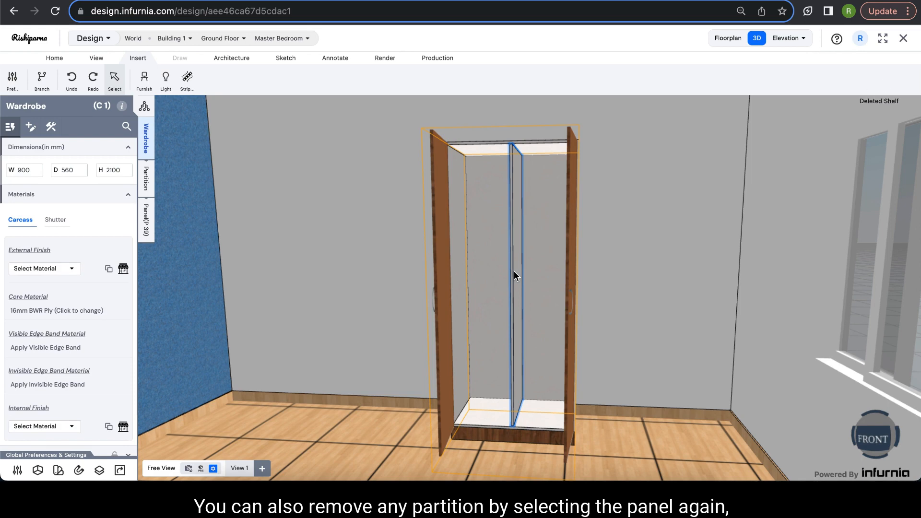
left_click(147, 239)
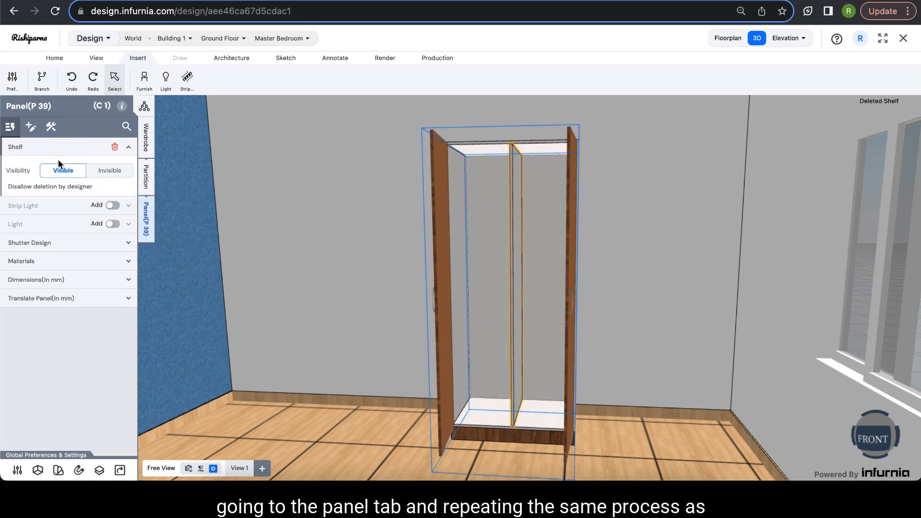
left_click(114, 146)
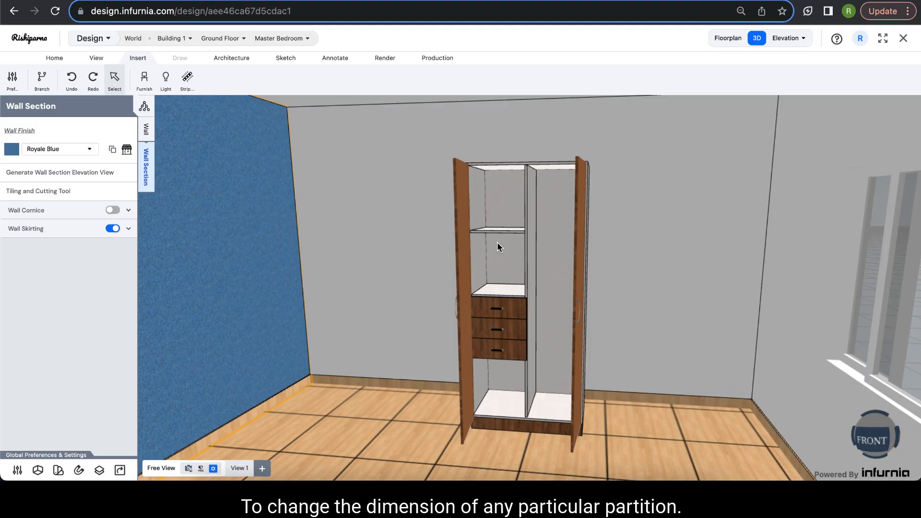
- Switch the top compartment in the wardrobe's left half to fixed height and set its partition height to 900 mm
left_click(500, 204)
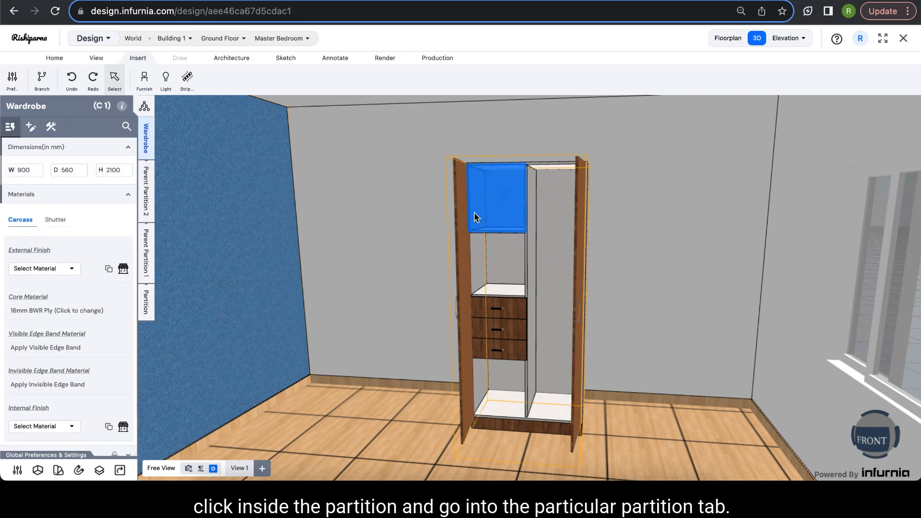
left_click(148, 306)
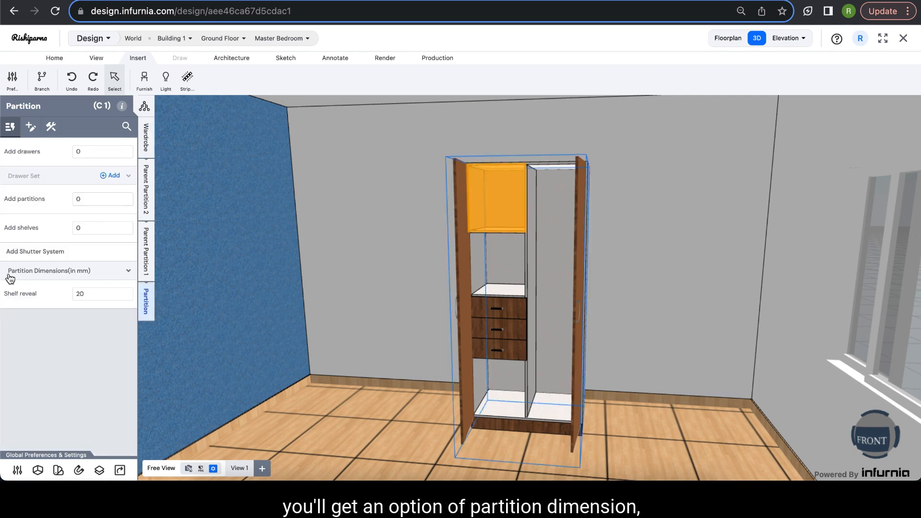
left_click(57, 274)
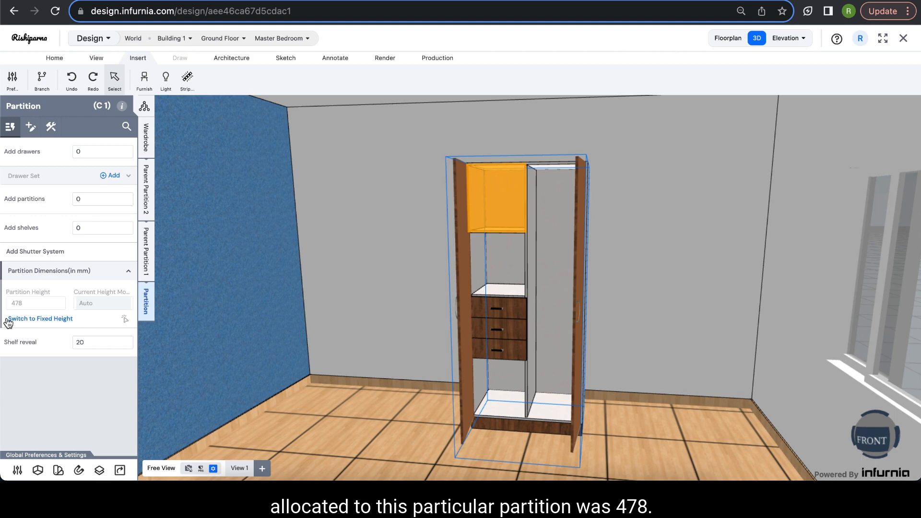
left_click(32, 320)
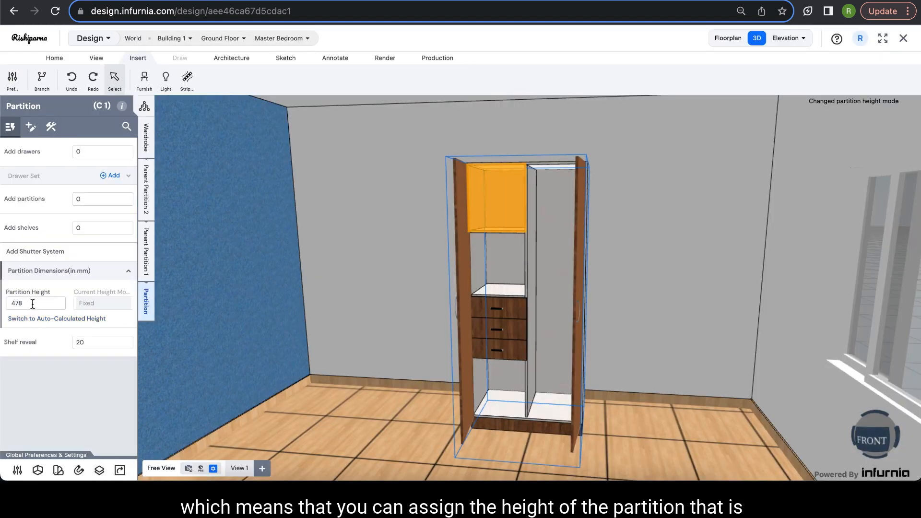
left_click_drag(33, 304, 7, 308)
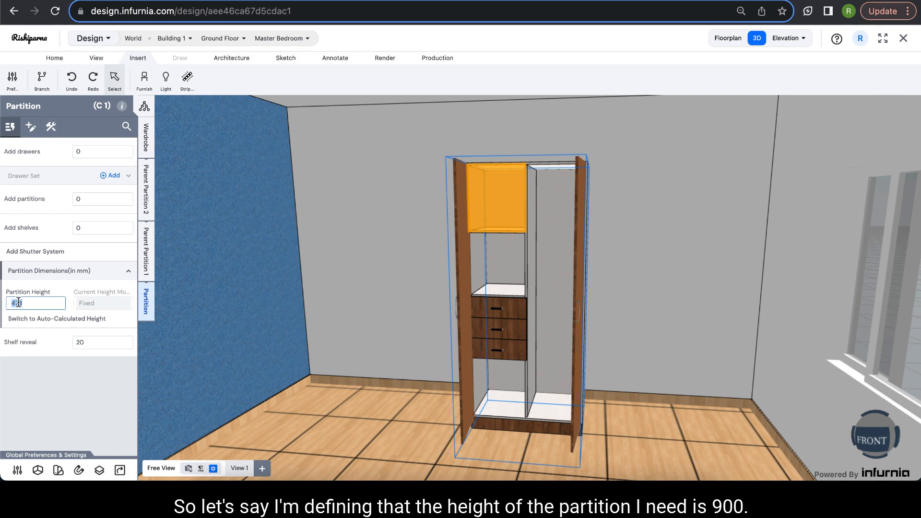
type("900")
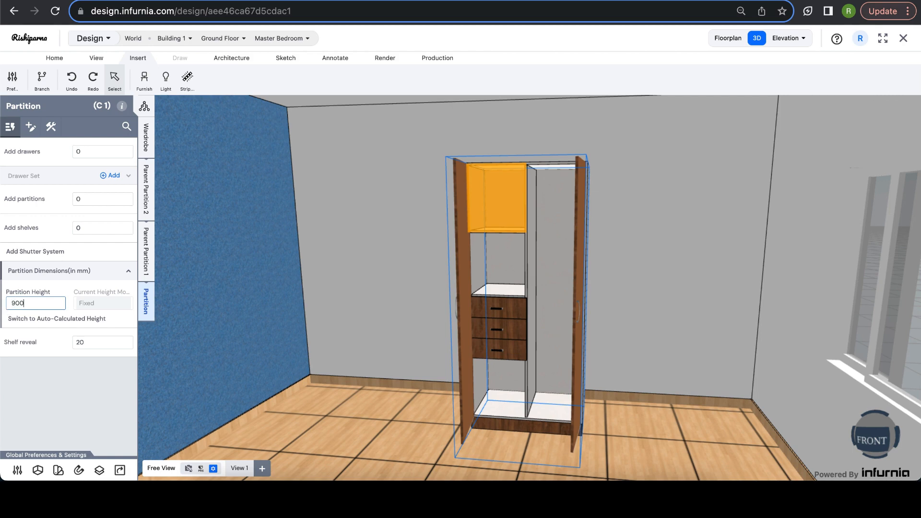
key("Return")
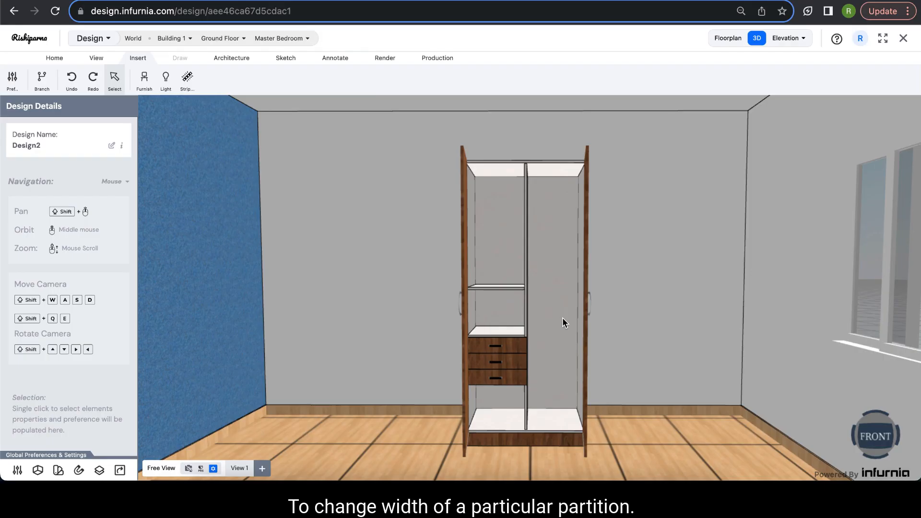
- Switch the wardrobe's empty right partition to fixed width and set its width to 600 mm
left_click(557, 248)
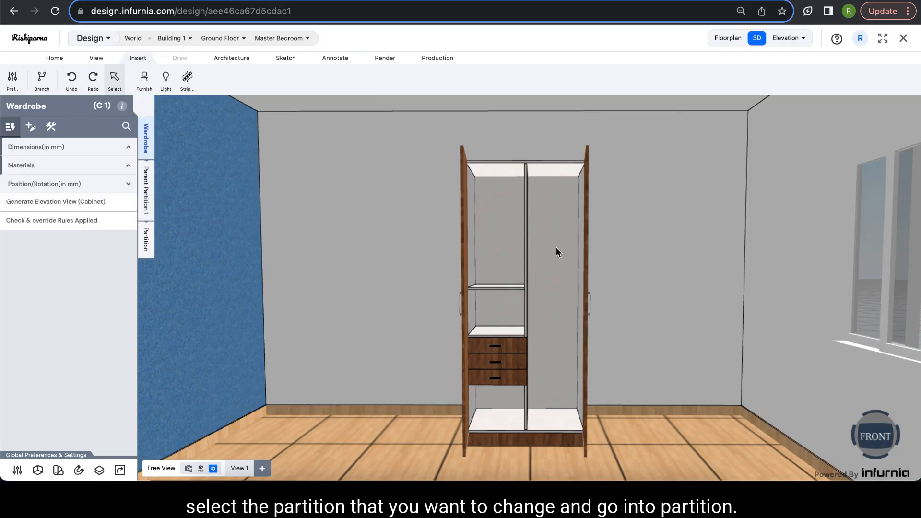
left_click(147, 248)
left_click(51, 272)
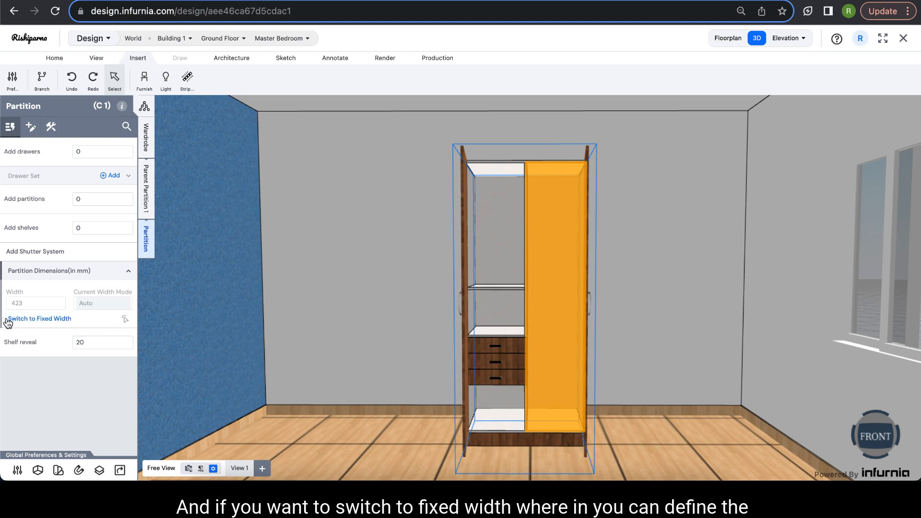
left_click(34, 319)
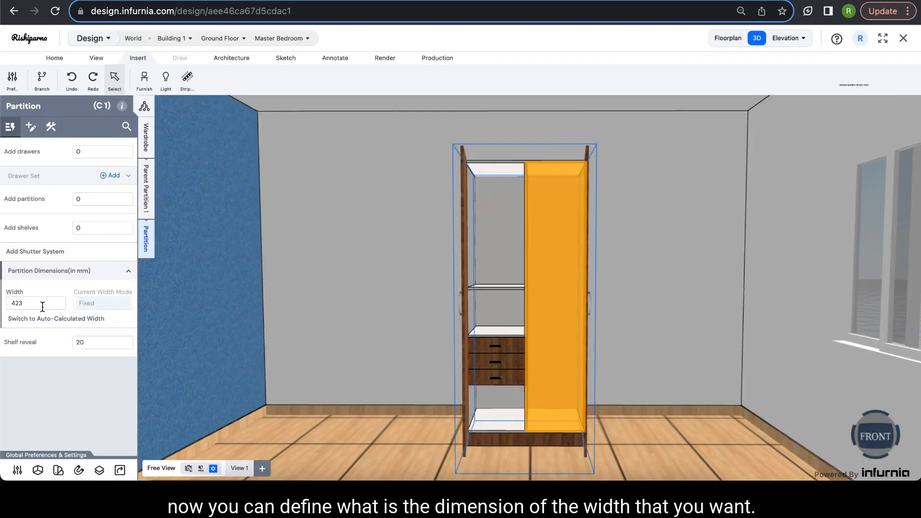
left_click_drag(36, 303, 2, 310)
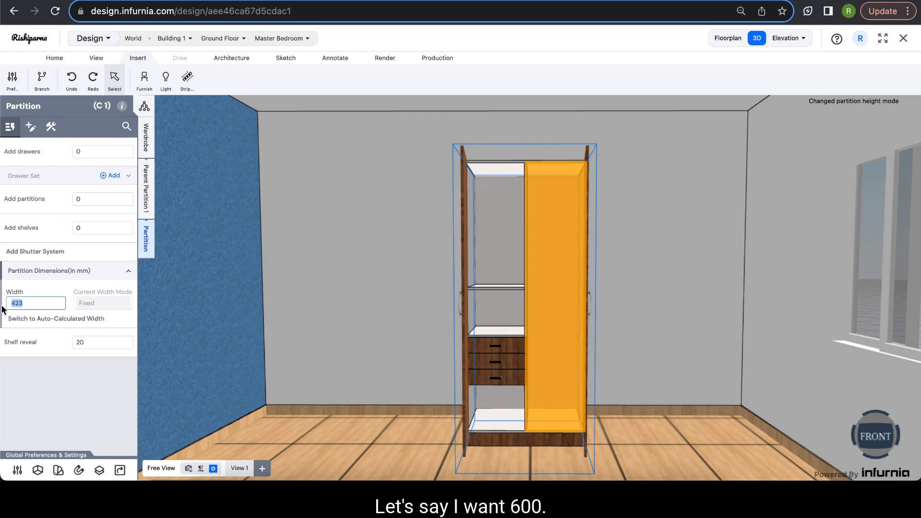
type("600")
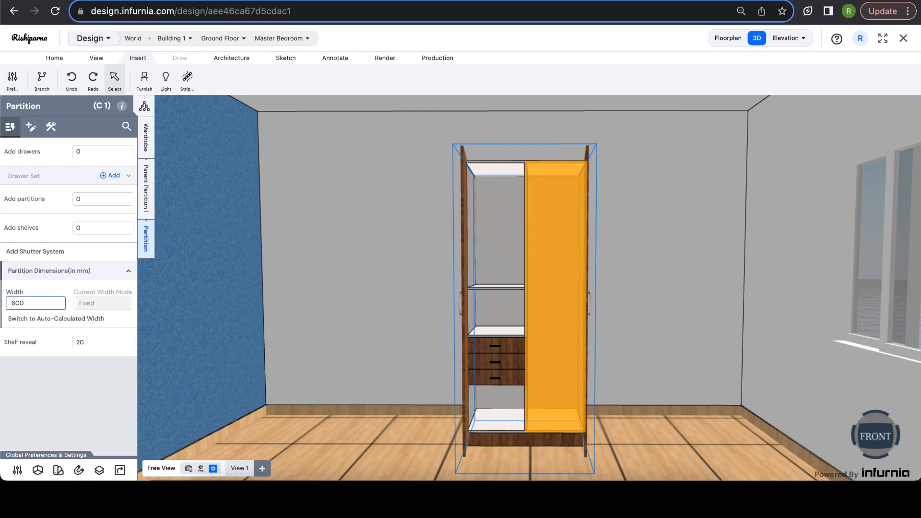
key("Return")
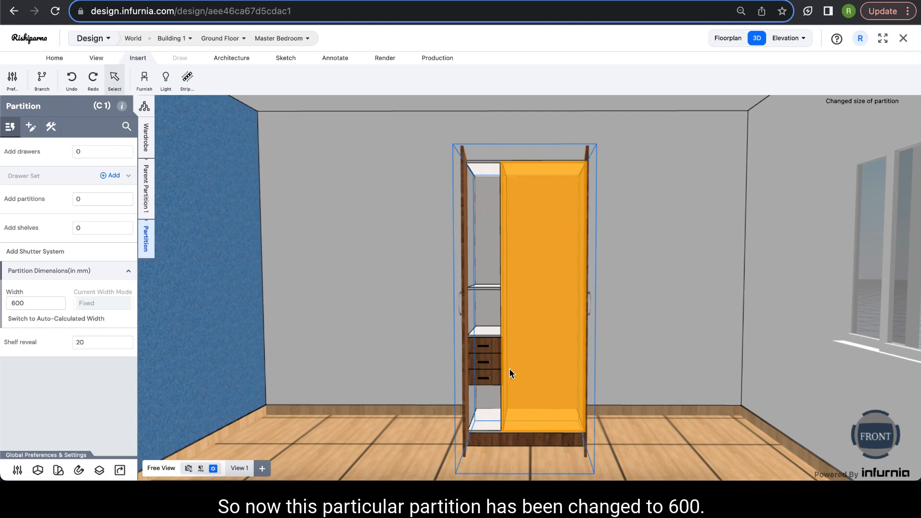
left_click(543, 266)
left_click(495, 269)
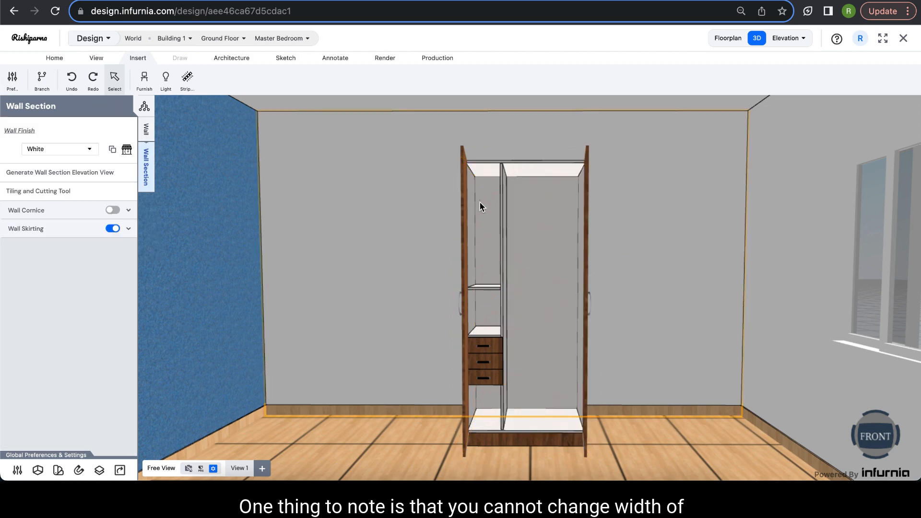
- Open the dimensions of the parent partition enclosing the wardrobe's left half and switch it to fixed width
left_click(483, 180)
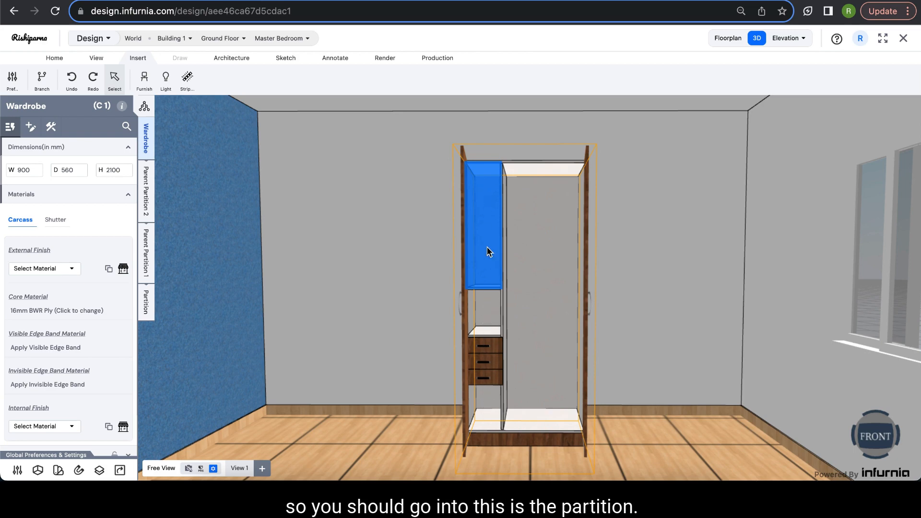
left_click(146, 301)
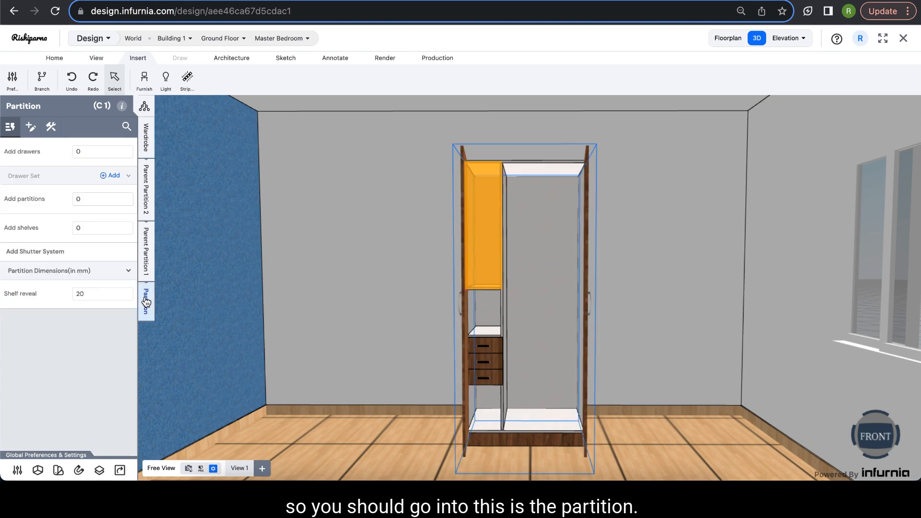
left_click(148, 243)
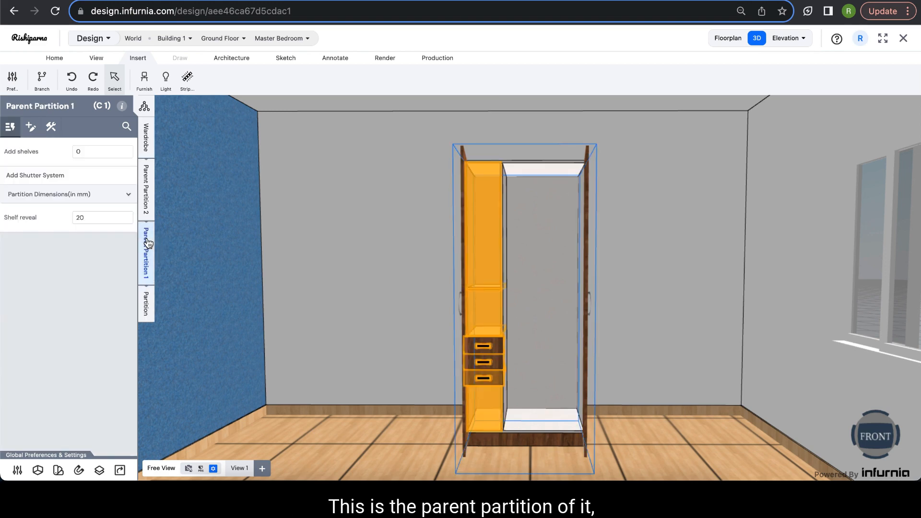
left_click(71, 201)
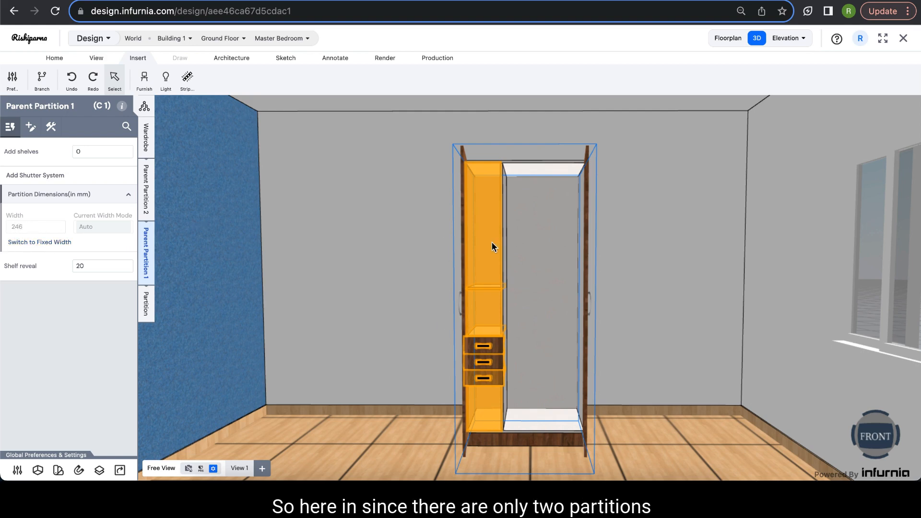
left_click(26, 248)
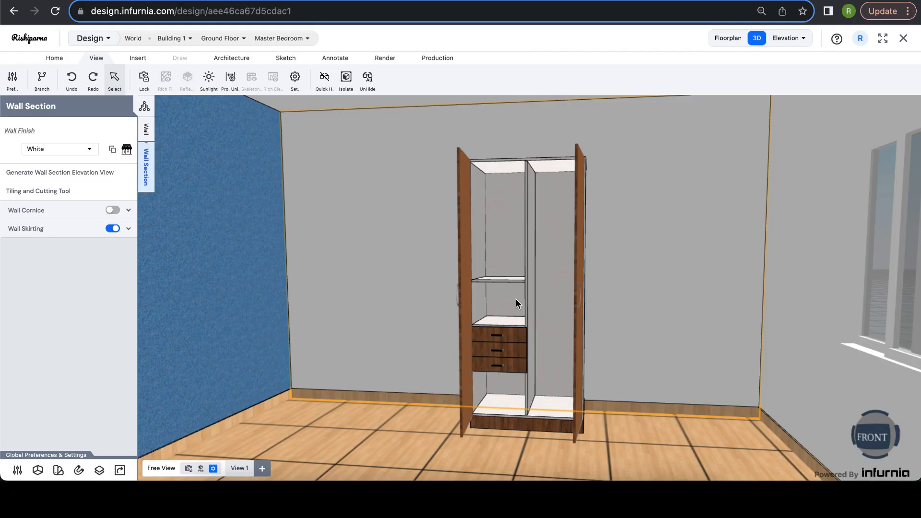
- Switch the type of the upper shelf in the wardrobe's left half to Fixed and back to Adjustable
left_click(494, 286)
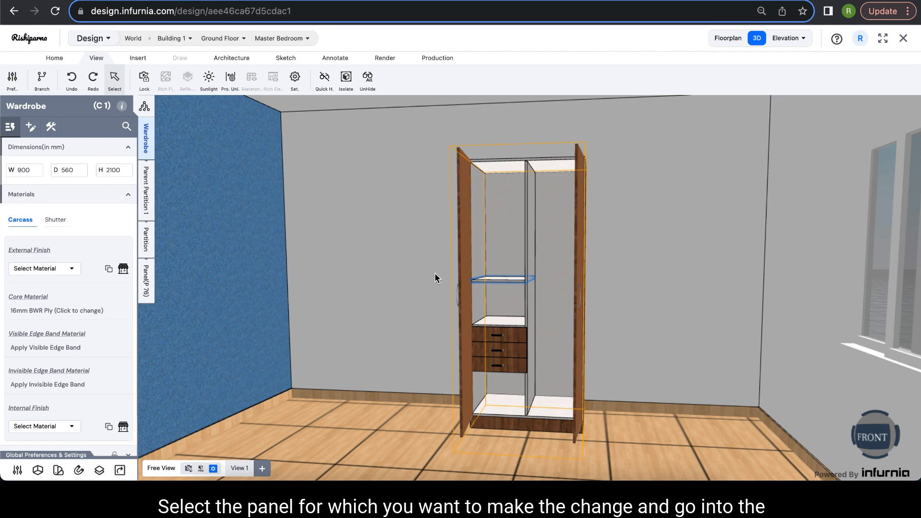
left_click(146, 281)
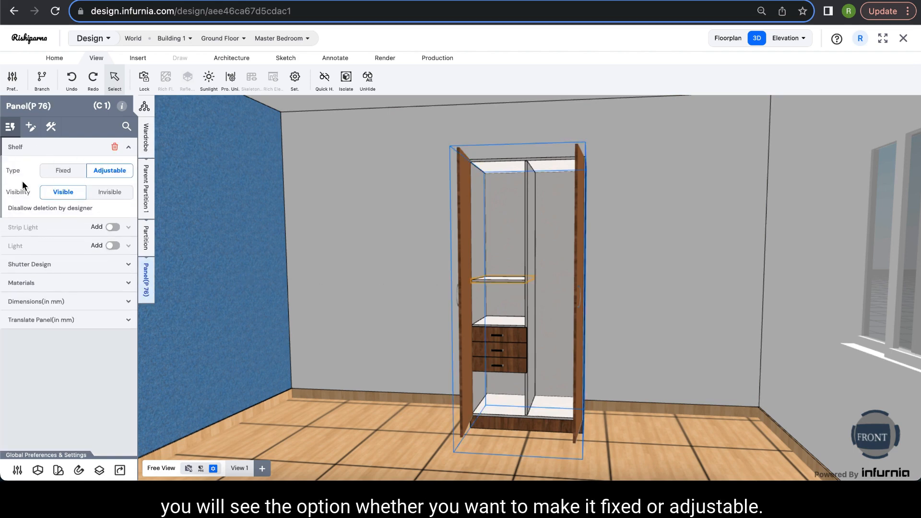
left_click(66, 174)
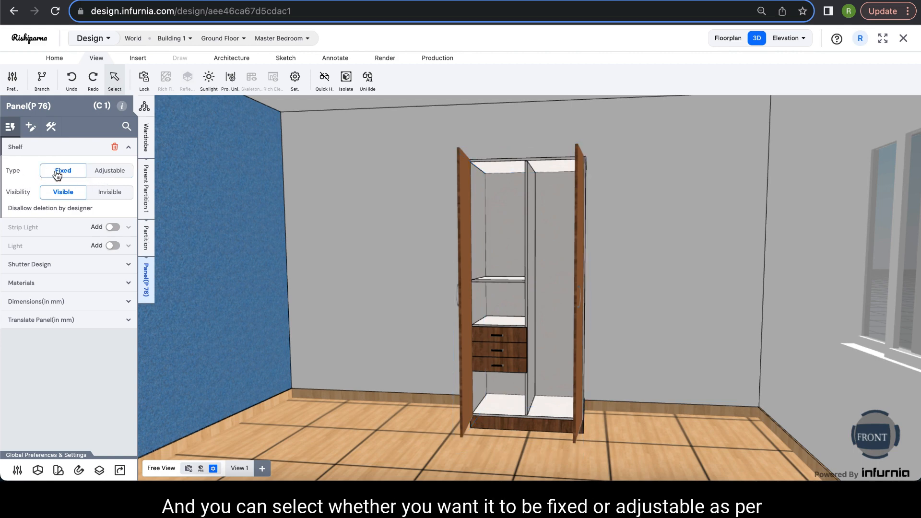
left_click(112, 175)
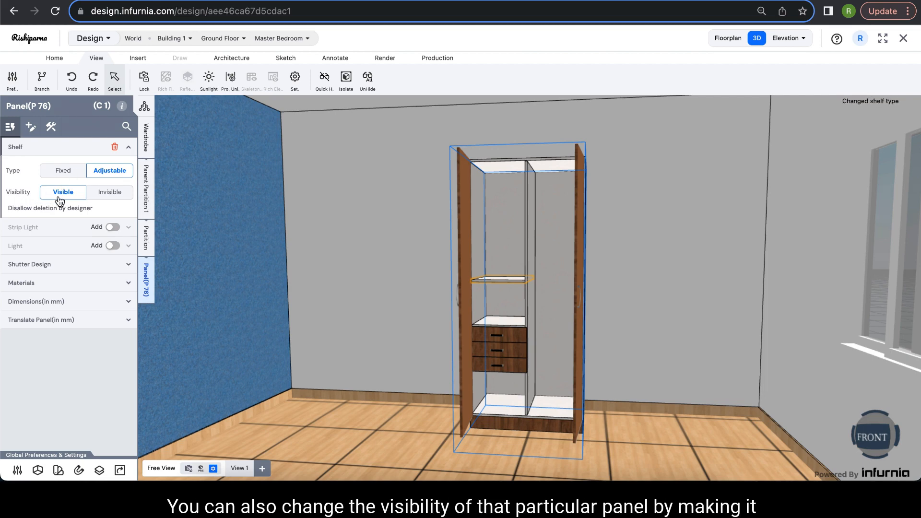
- Set the upper left shelf's visibility to Invisible and check the compartments above and below it by selecting each
left_click(103, 196)
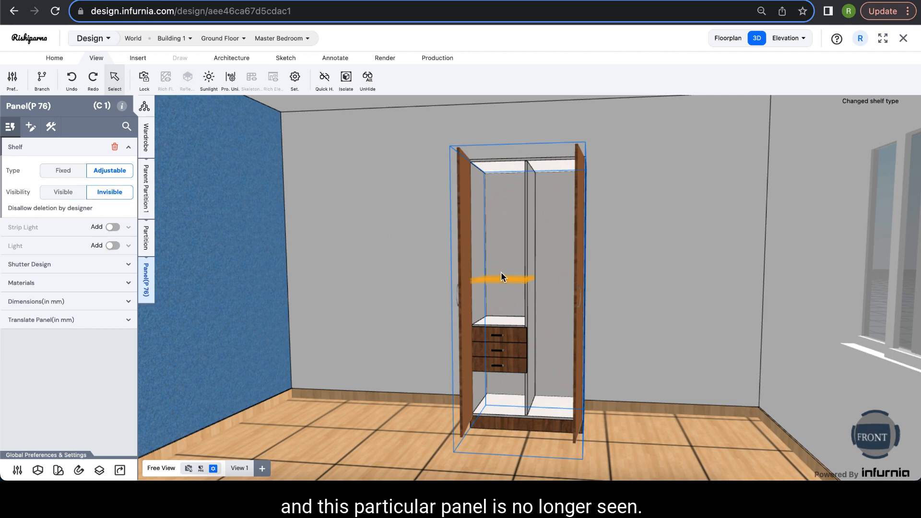
left_click(496, 217)
left_click(498, 301)
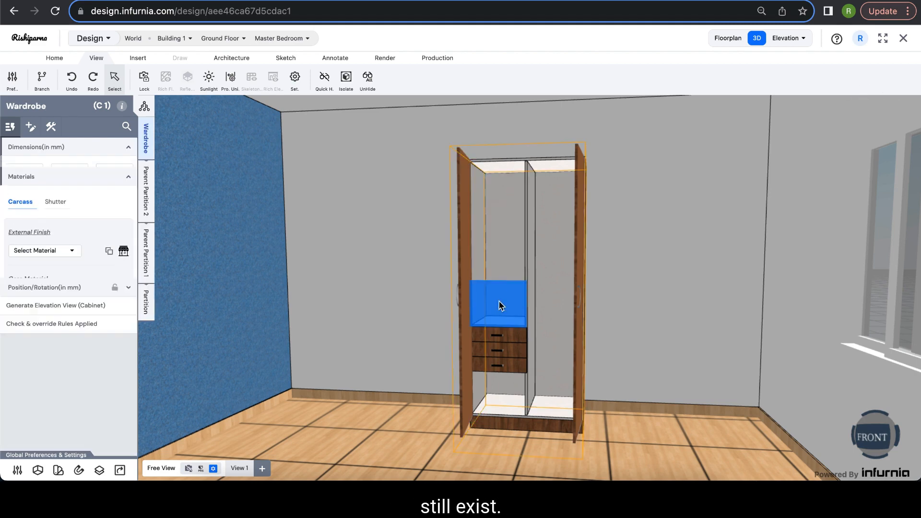
left_click(495, 253)
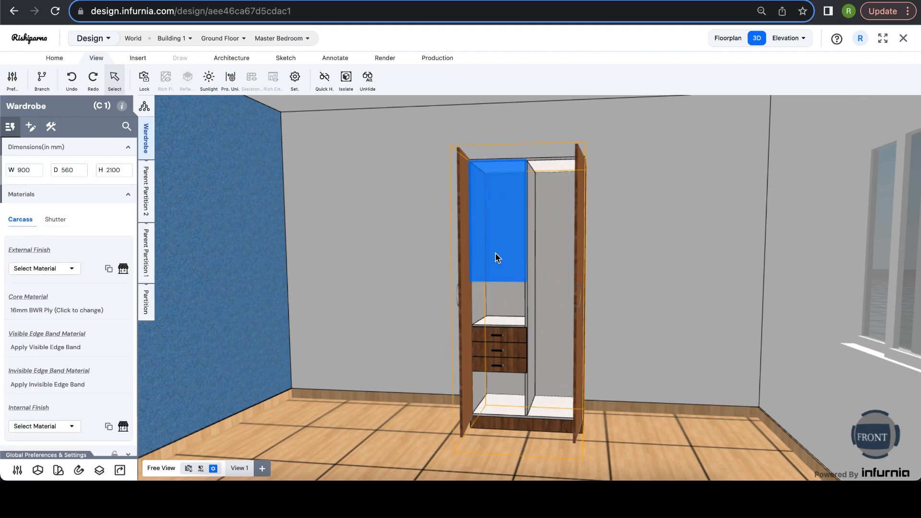
left_click(489, 297)
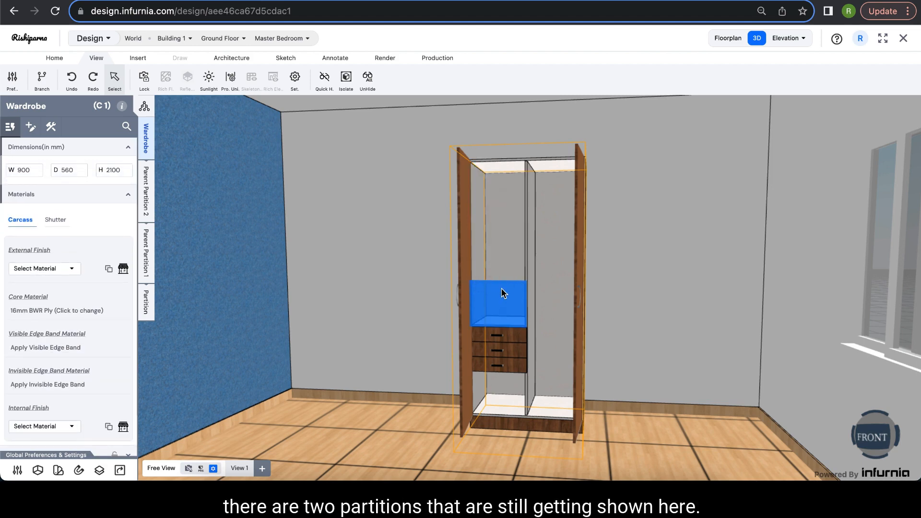
left_click(508, 257)
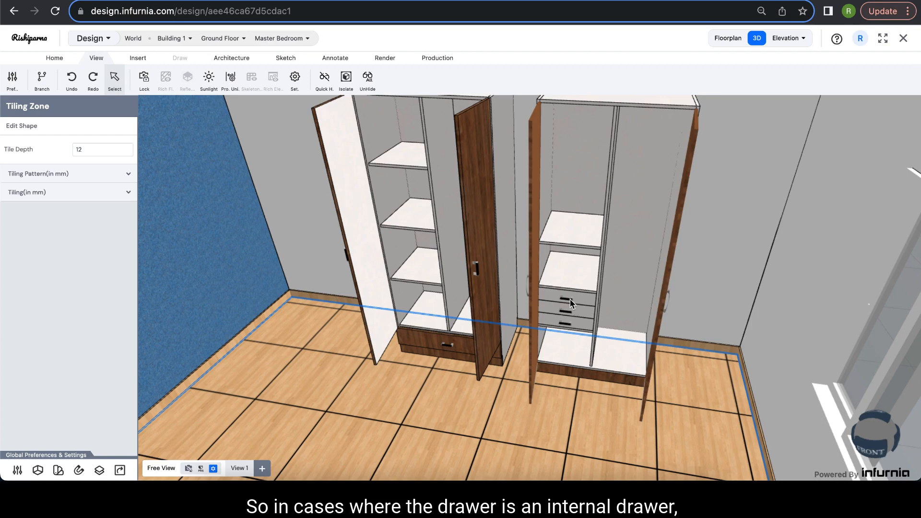
- Examine how the neighbouring wardrobe's bottom drawer front sits relative to its shutters, compared with the internal drawers of the customised wardrobe
scroll(572, 302, "up", 3)
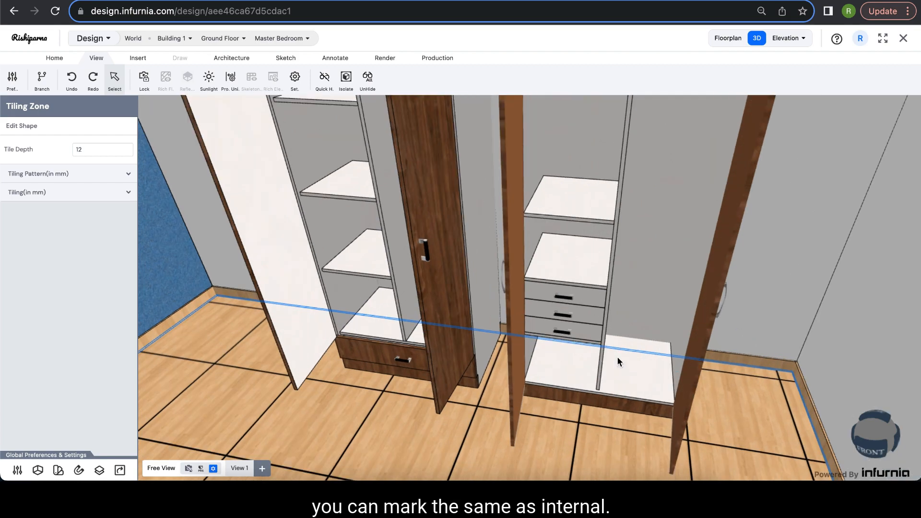
right_click_drag(580, 327, 720, 248)
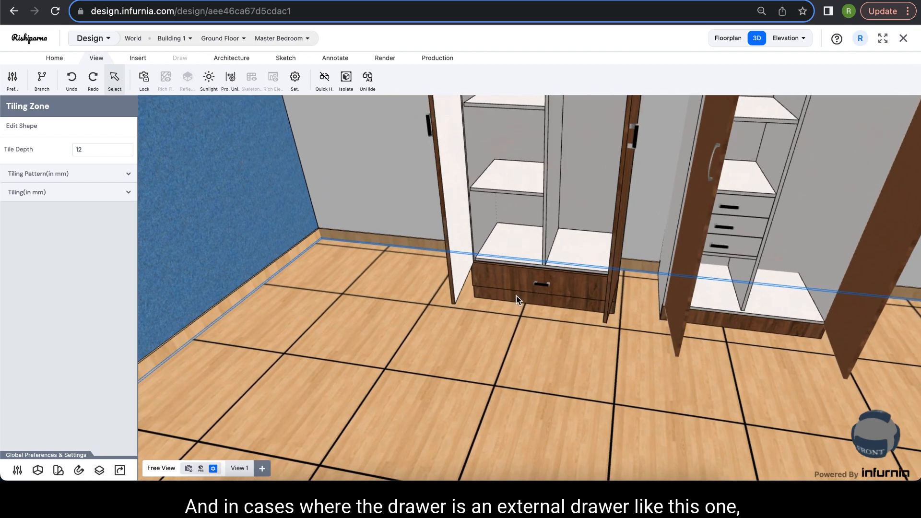
scroll(512, 287, "up", 3)
double_click(503, 291)
double_click(470, 351)
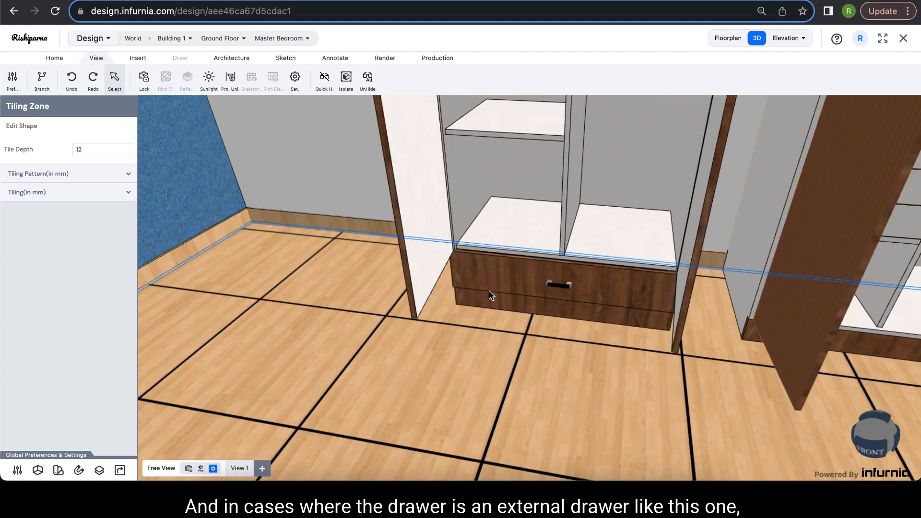
double_click(497, 278)
double_click(494, 284)
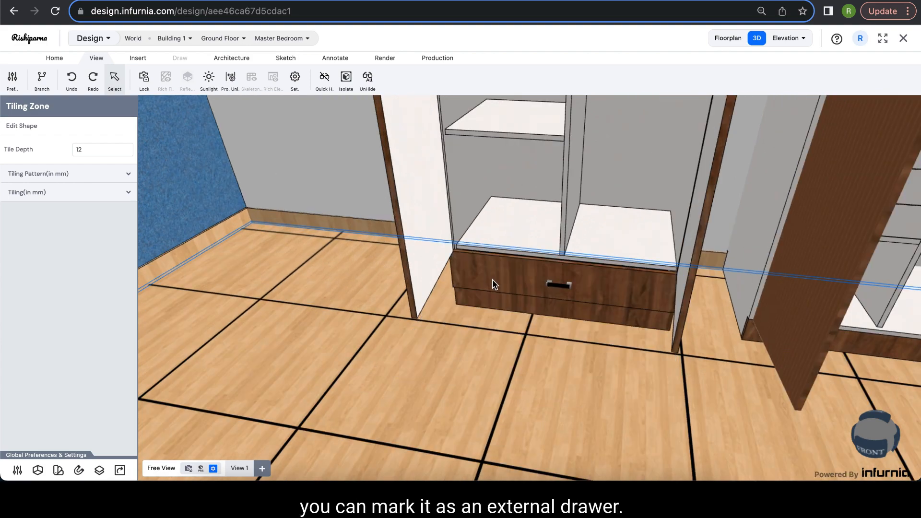
left_click(494, 284)
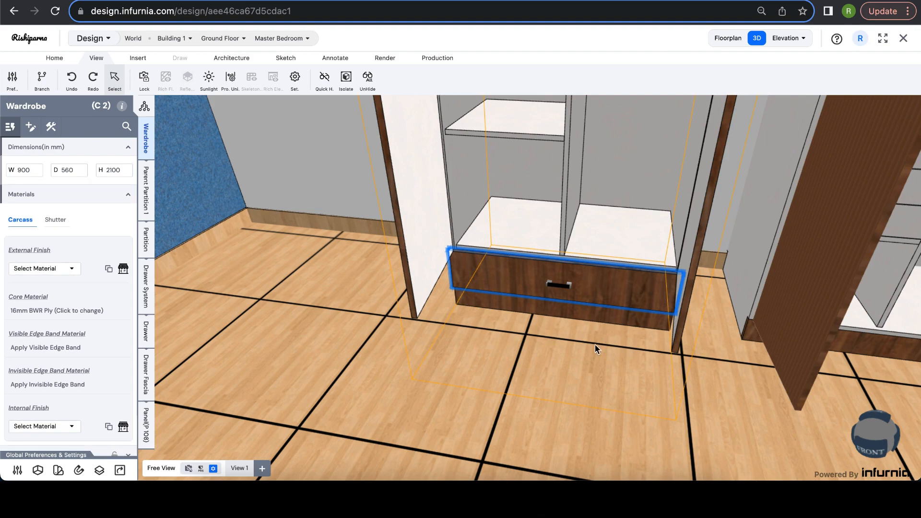
left_click_drag(597, 348, 435, 203)
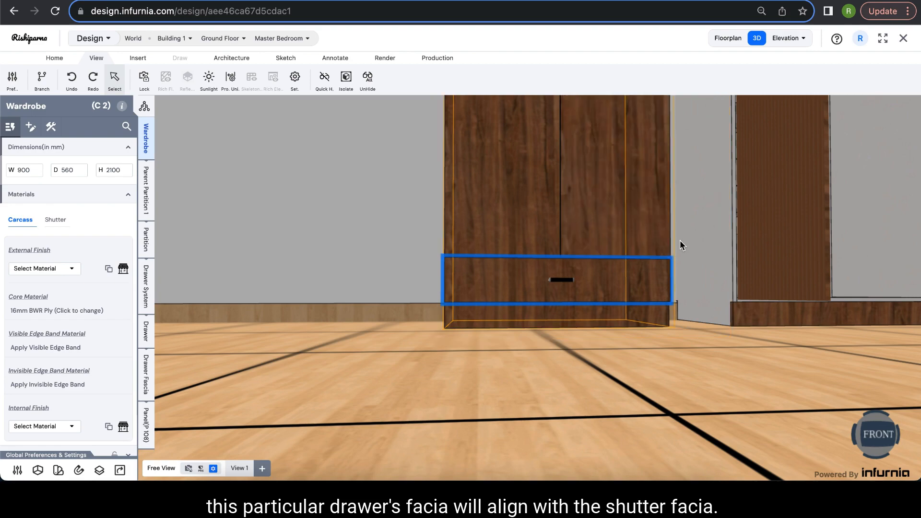
left_click_drag(680, 242, 635, 331)
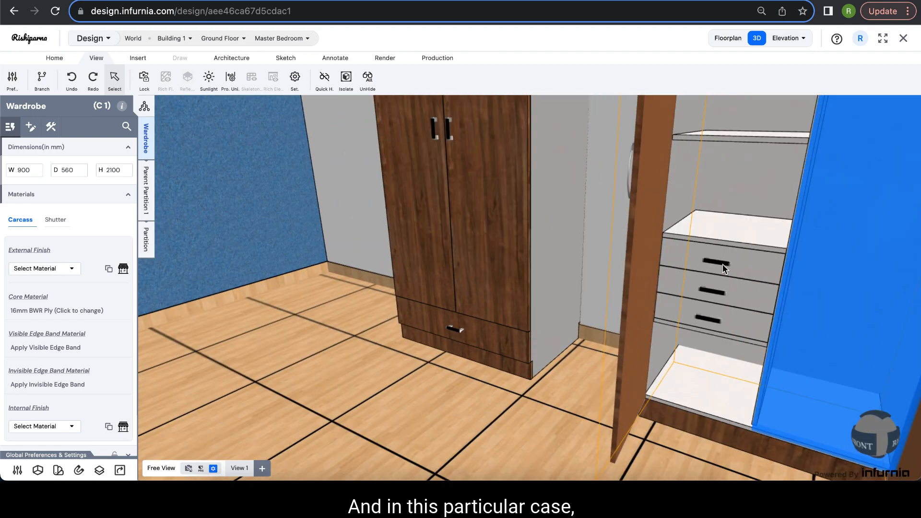
- Examine the shelf reveal above the internal drawers in the wardrobe's left half
left_click_drag(722, 264, 684, 269)
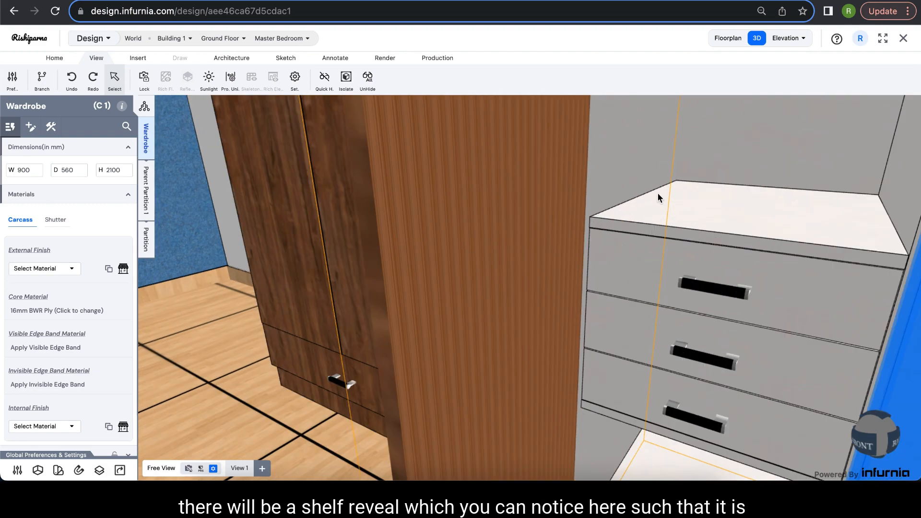
scroll(657, 195, "up", 5)
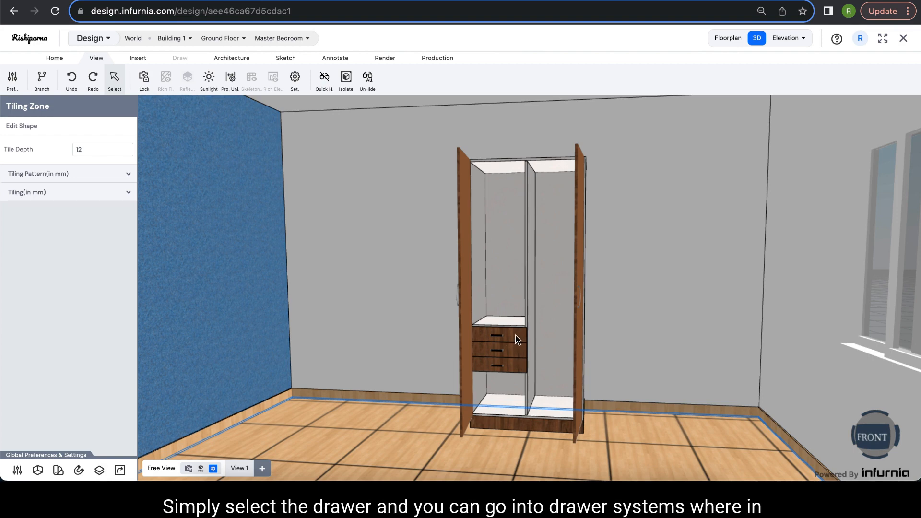
- Open the type settings of the drawer system in the wardrobe's left half and examine the finish of the external drawer fronts
left_click(517, 340)
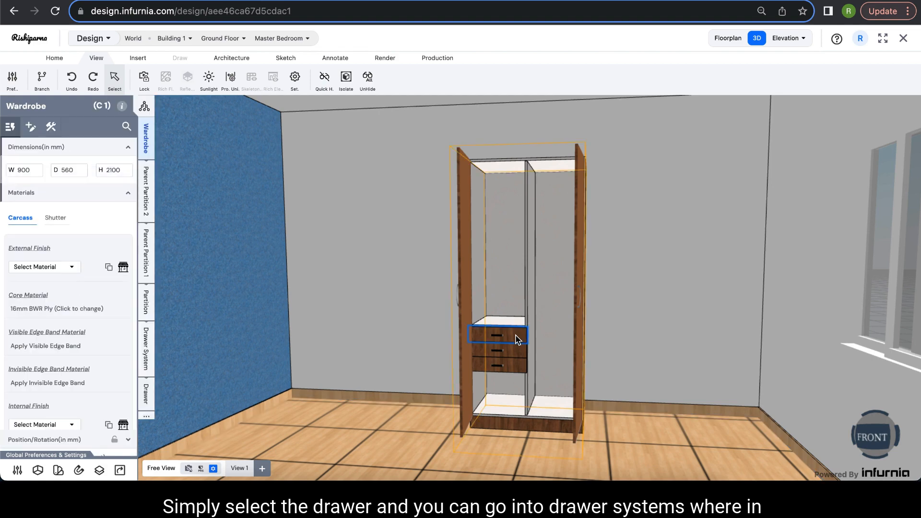
left_click(150, 365)
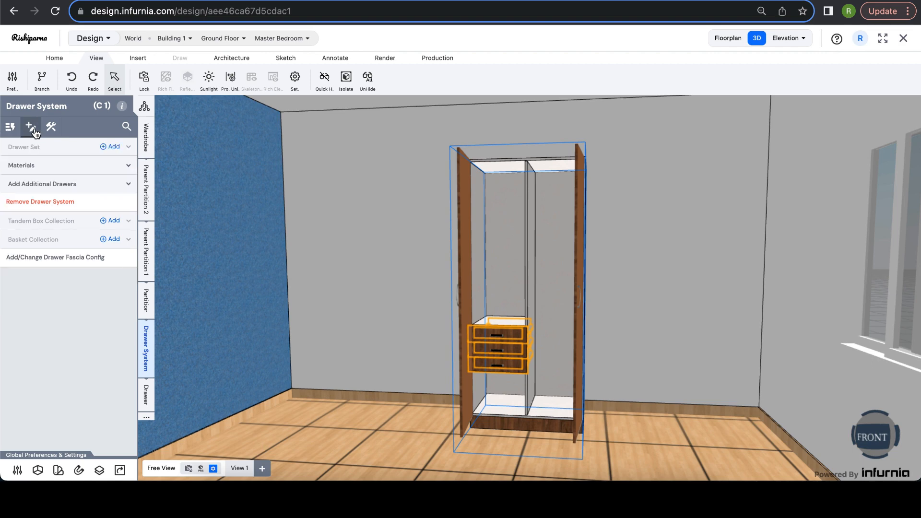
left_click(10, 129)
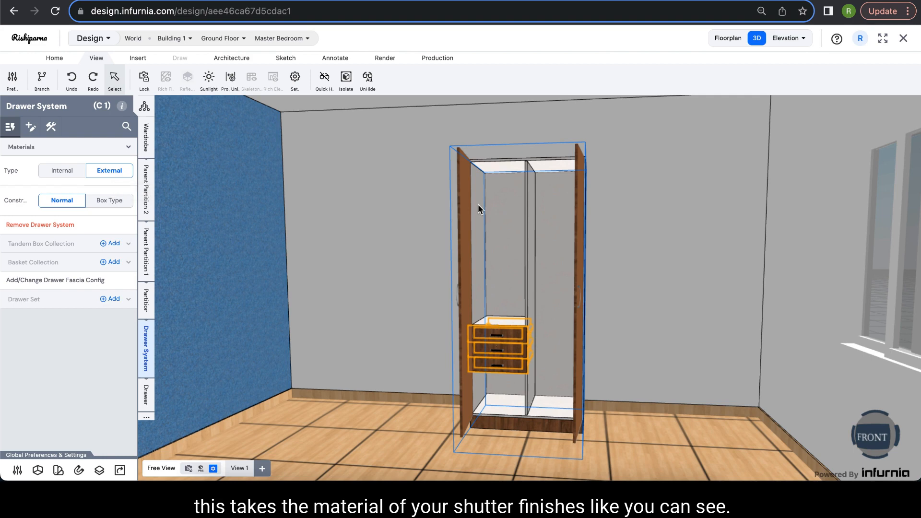
left_click_drag(520, 371, 541, 373)
mouse_move(377, 386)
left_mouse_down()
mouse_move(486, 383)
mouse_move(369, 376)
left_mouse_up()
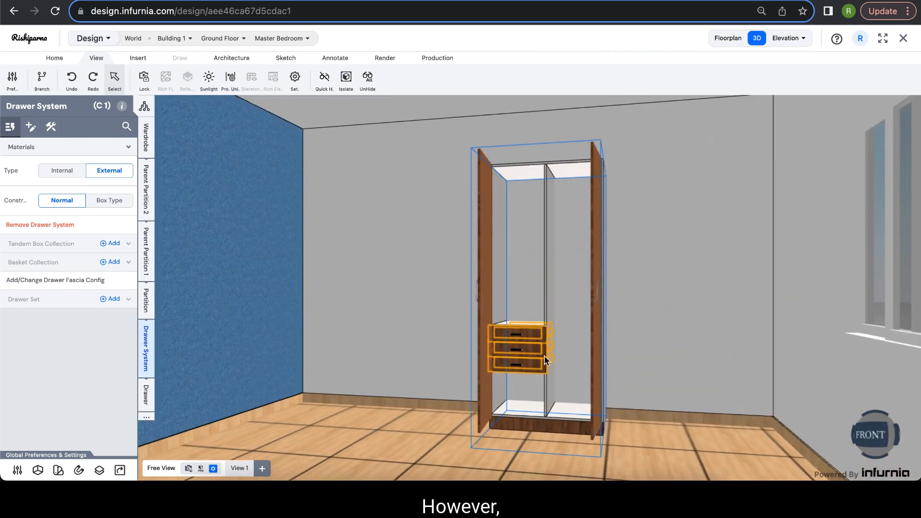
- Set the drawer system's type to Internal and examine the finish and position of the drawer fronts up close
left_click(67, 173)
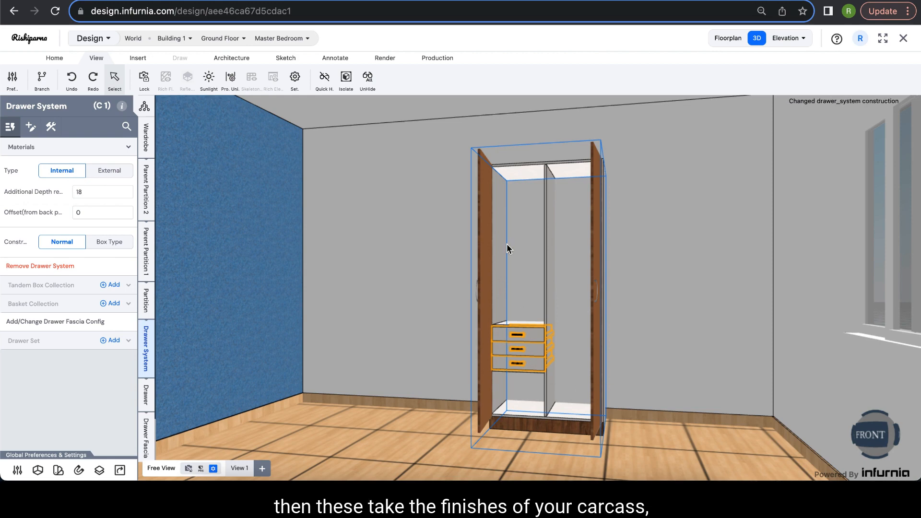
left_click_drag(529, 277, 513, 241)
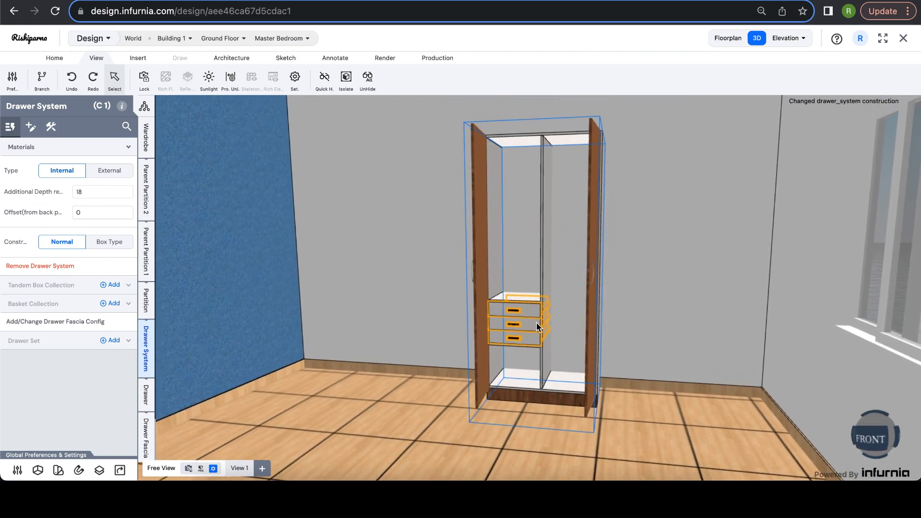
scroll(537, 328, "up", 3)
scroll(537, 324, "up", 3)
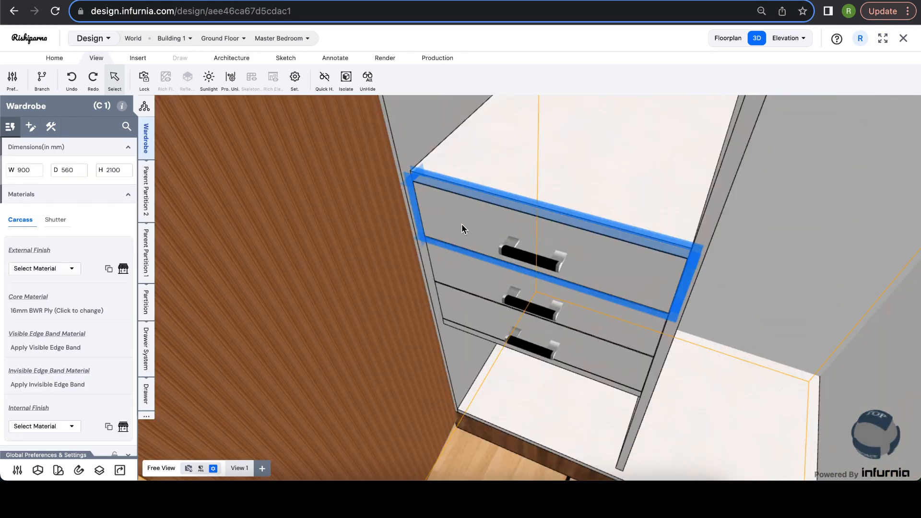
left_click(146, 341)
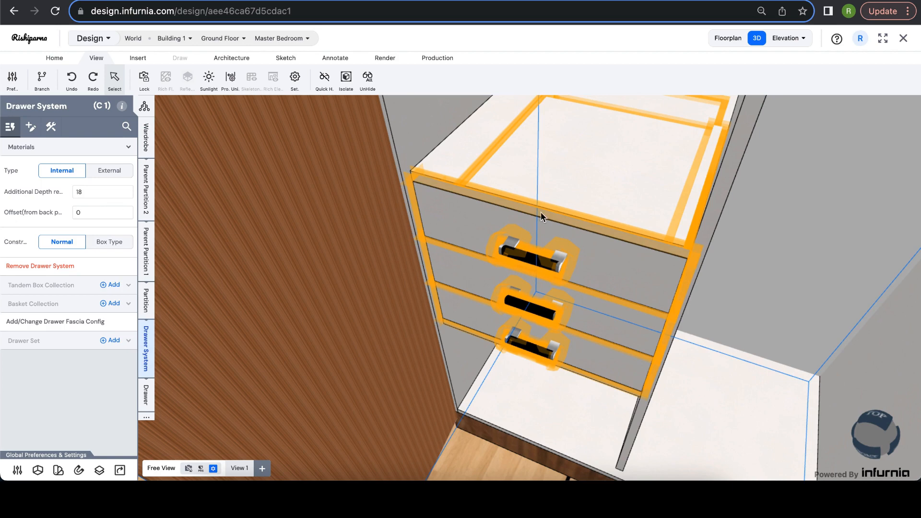
key("Escape")
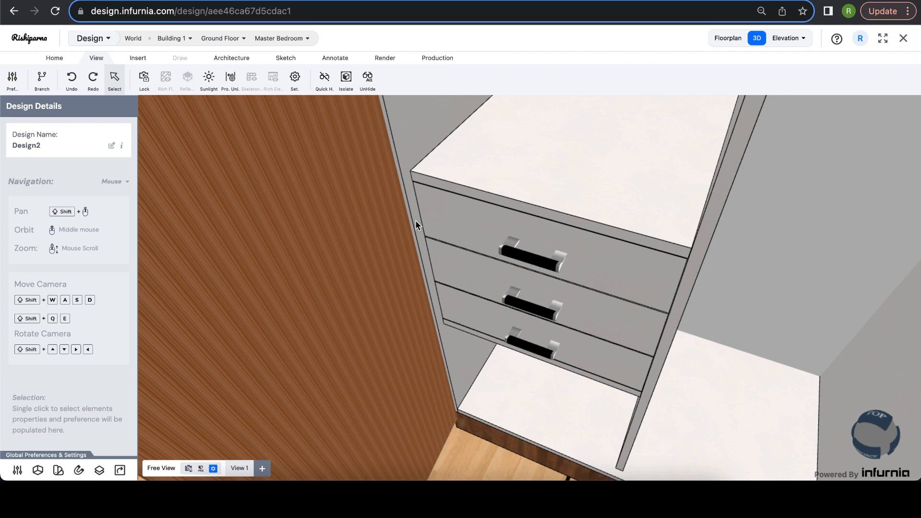
- Set the type of the left half's drawer system to External and check how the drawer fronts sit against the carcass
left_click(443, 210)
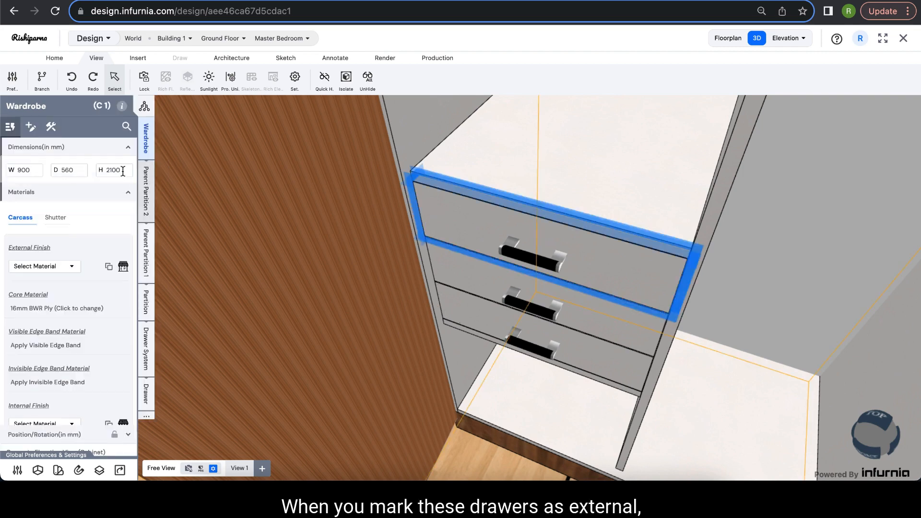
left_click(147, 346)
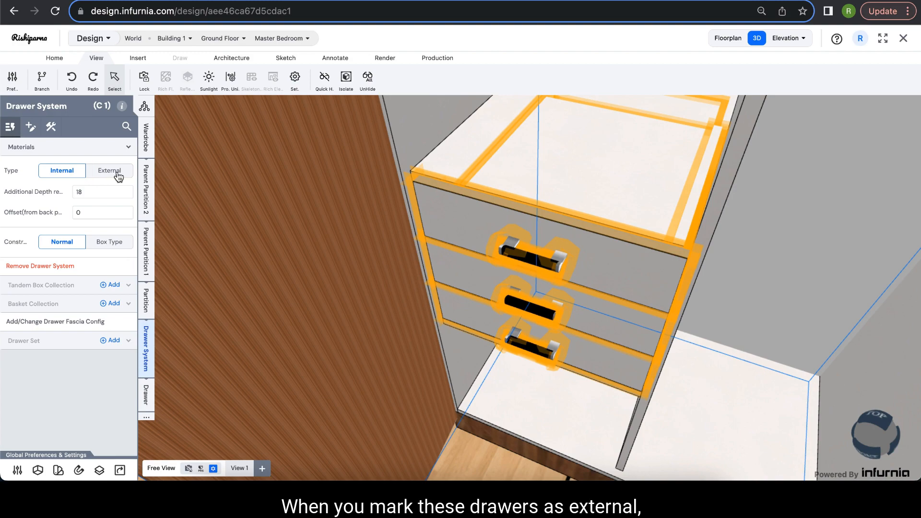
left_click(117, 172)
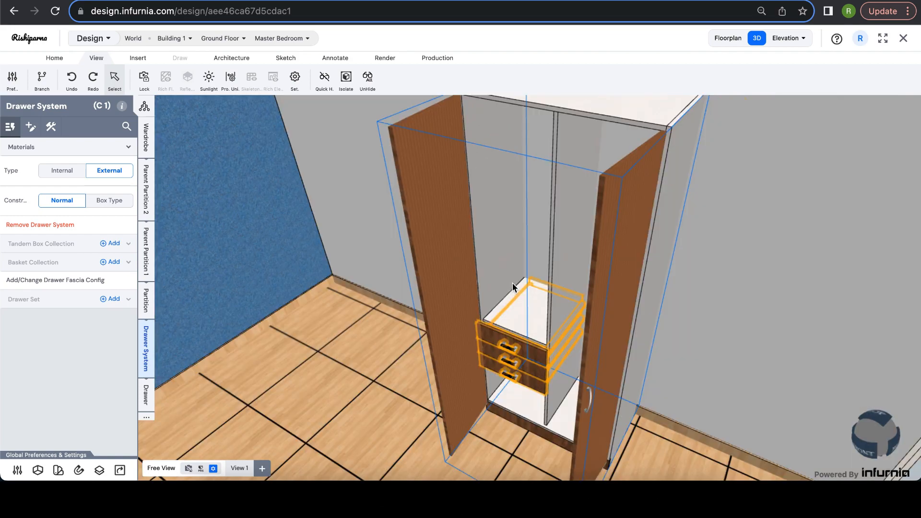
scroll(513, 353, "up", 5)
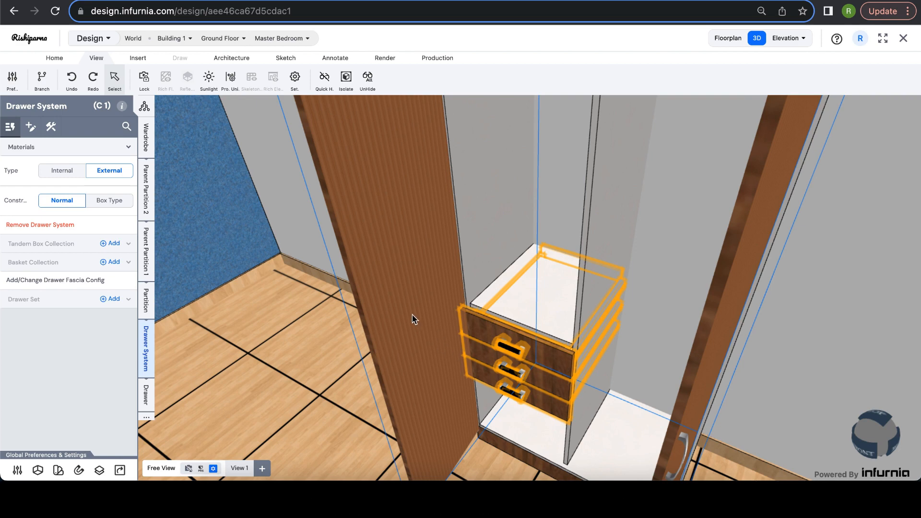
key("super+shift+5")
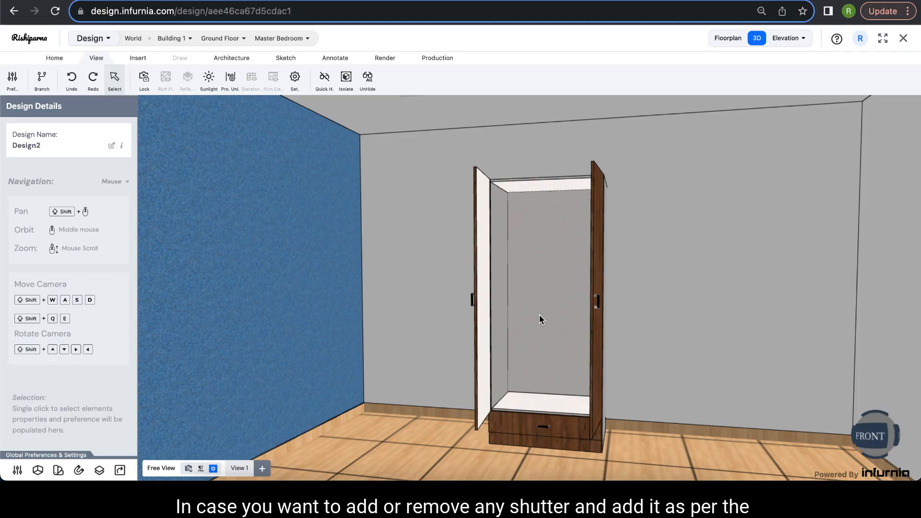
- Remove the double swing shutter system from the wardrobe with the bottom drawer
middle_click_drag(539, 315, 653, 293, "shift")
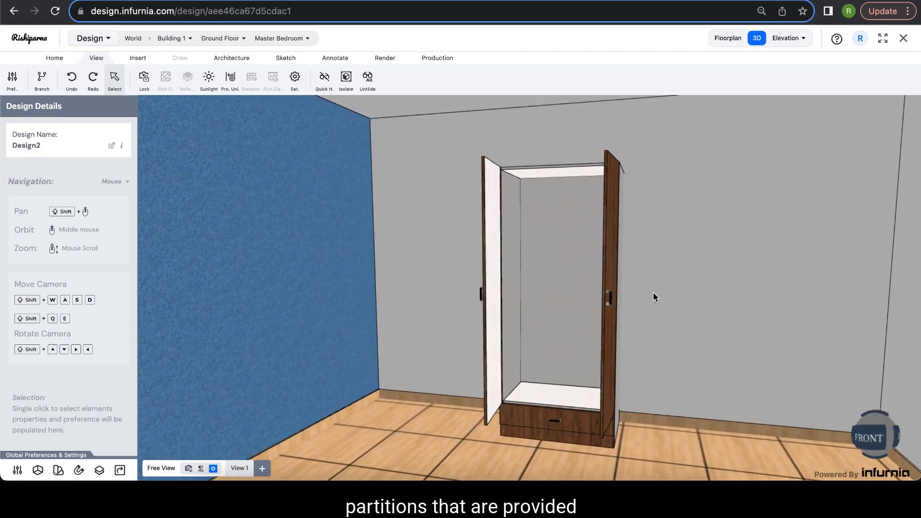
left_click(614, 260)
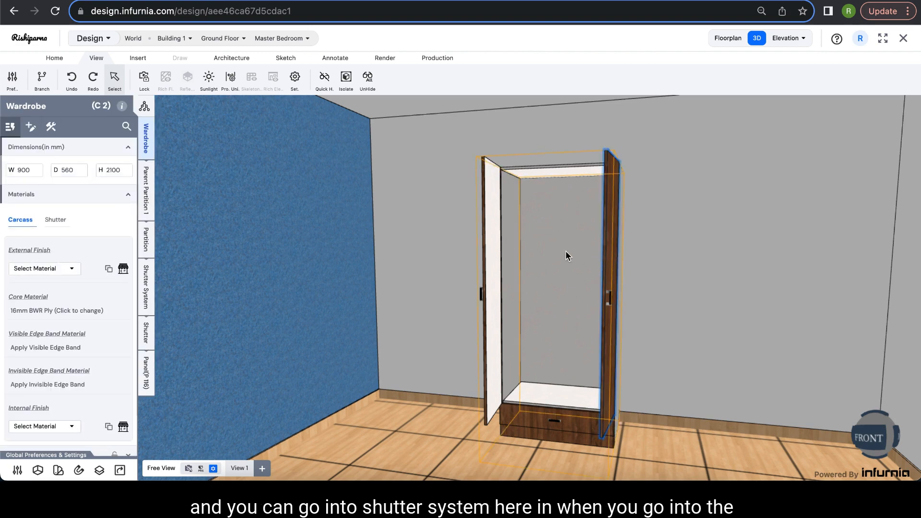
left_click(150, 302)
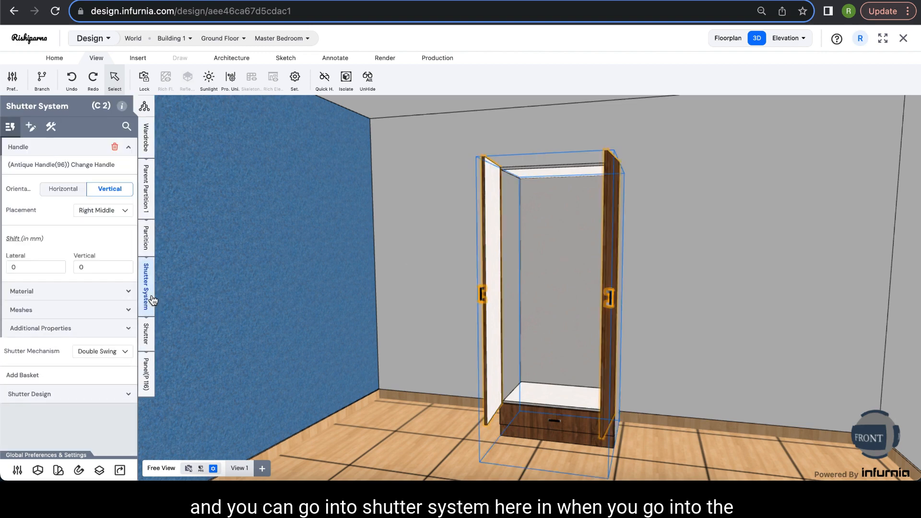
left_click(30, 127)
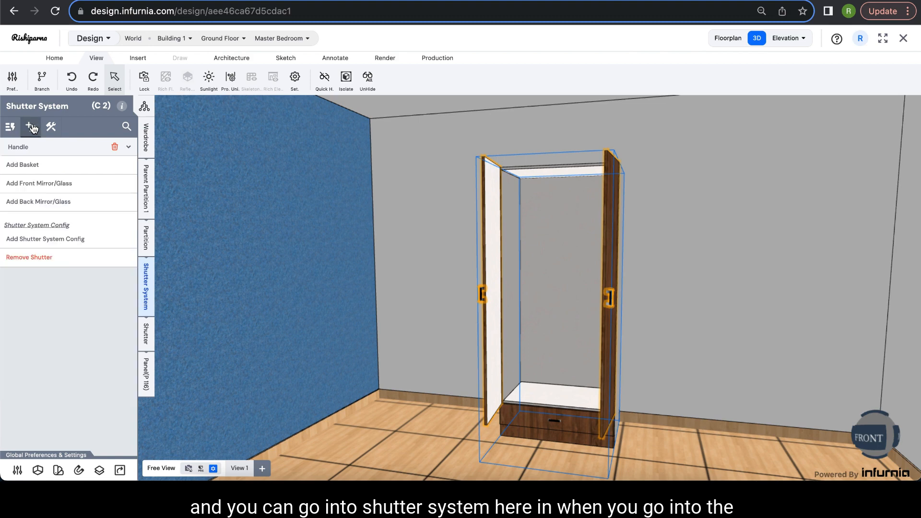
left_click(30, 258)
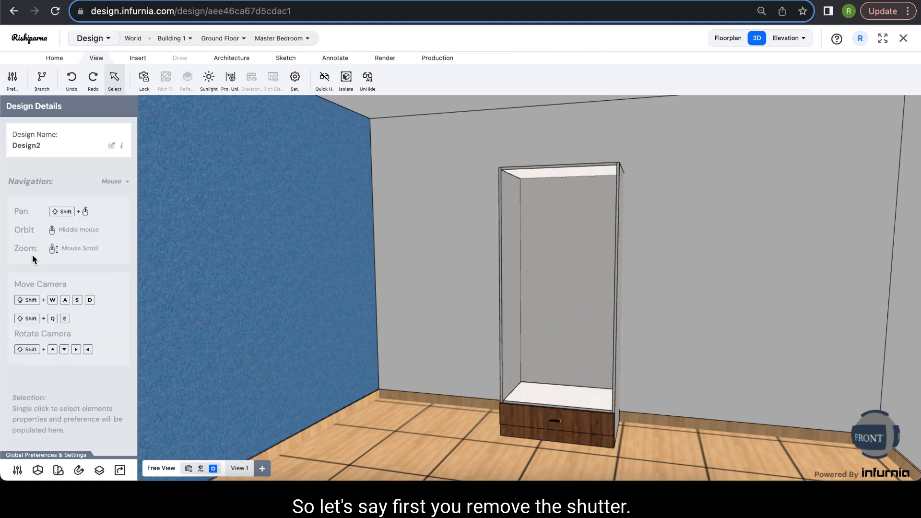
- Add 1 shelf to the open partition above the bottom drawer and check the compartments above and below it by selecting each
left_click(558, 275)
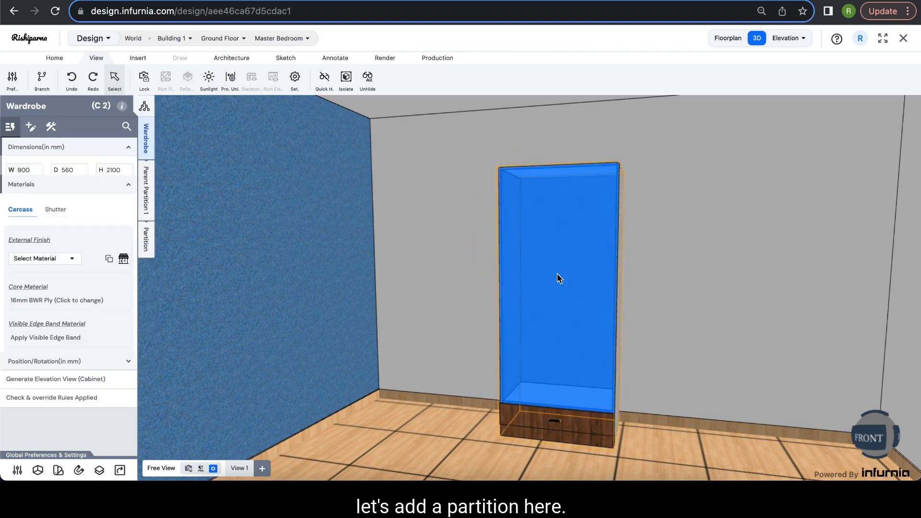
left_click(148, 240)
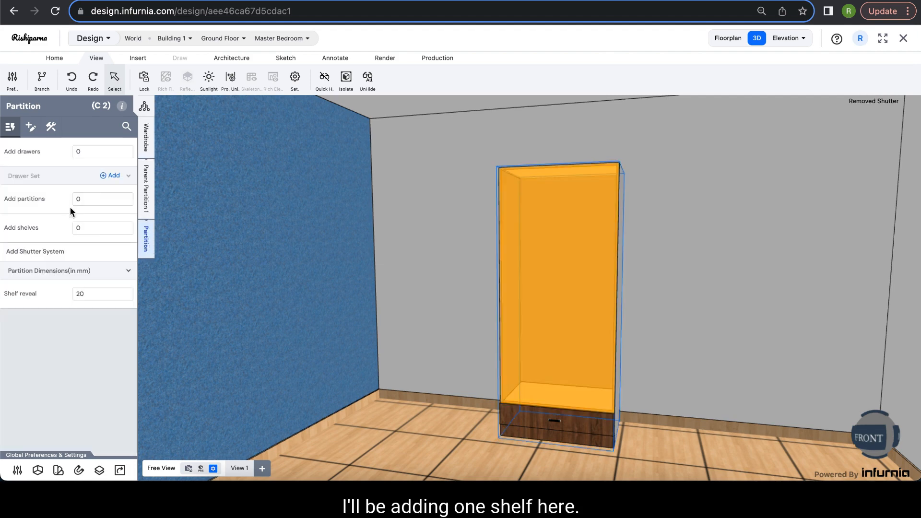
left_click(90, 228)
type("1")
key("Return")
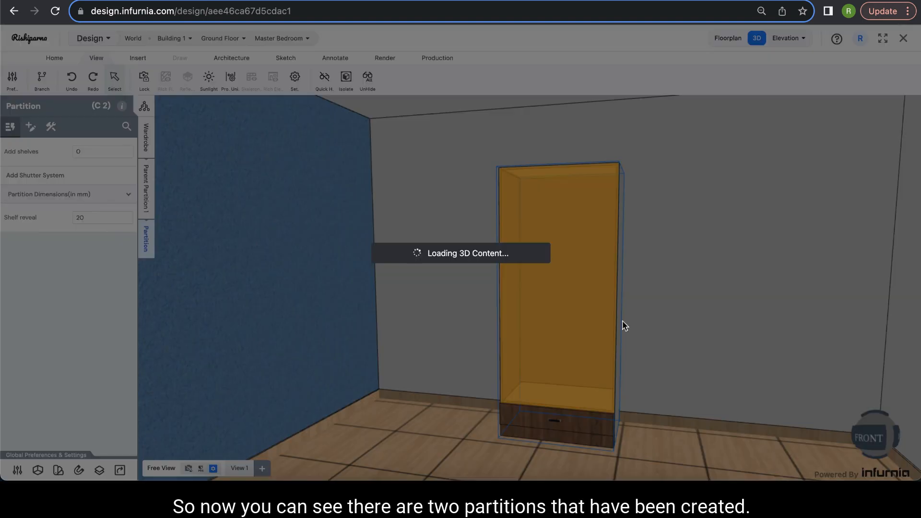
left_click(551, 278)
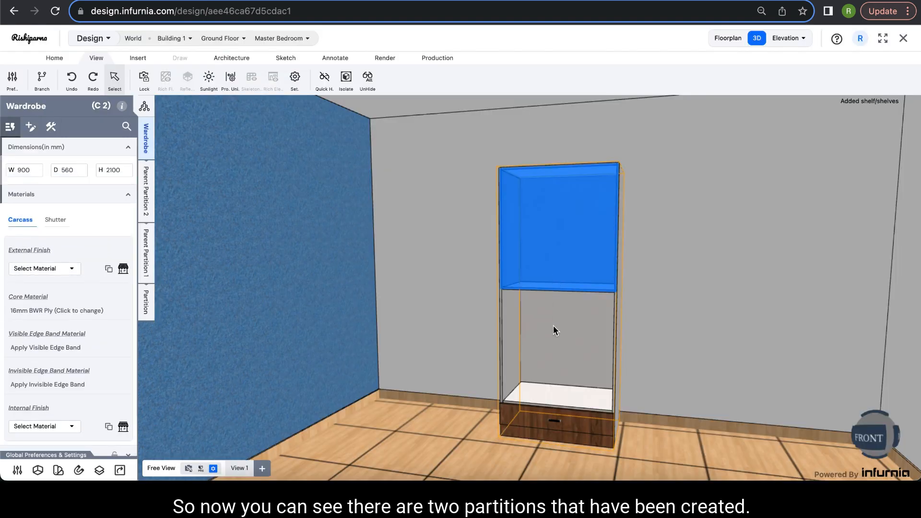
left_click(554, 326)
left_click(557, 252)
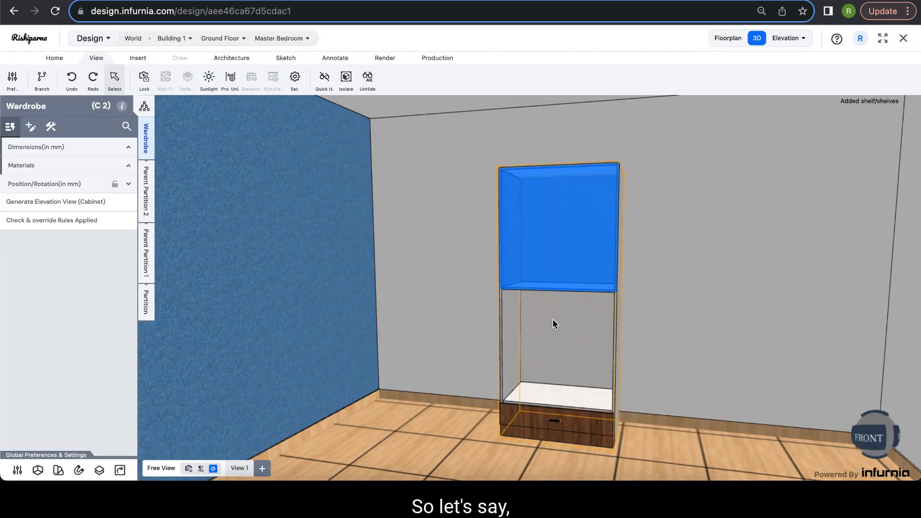
left_click(552, 320)
- Add a shutter system to the compartment above the new shelf
left_click(552, 243)
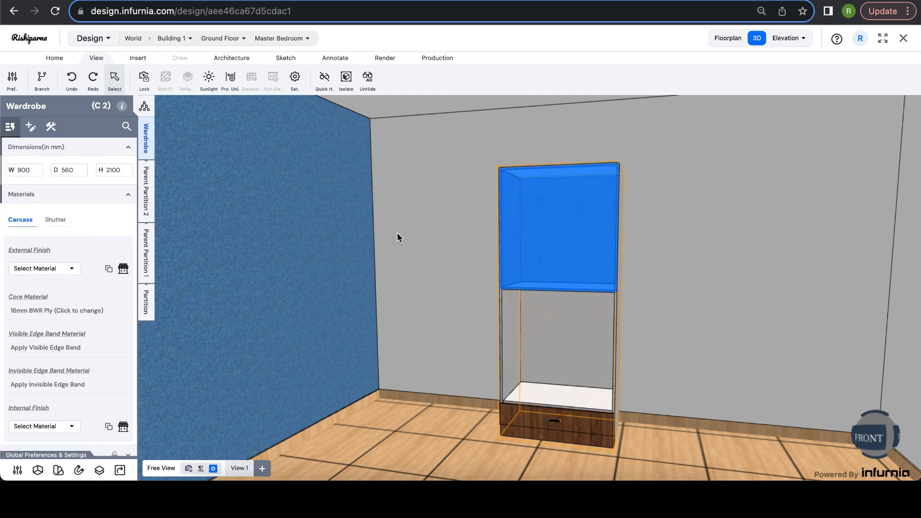
left_click(148, 303)
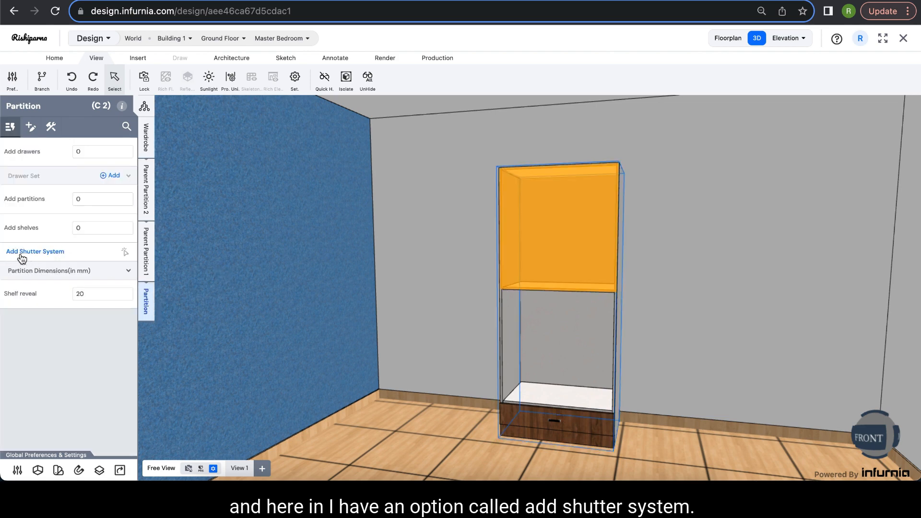
left_click(51, 257)
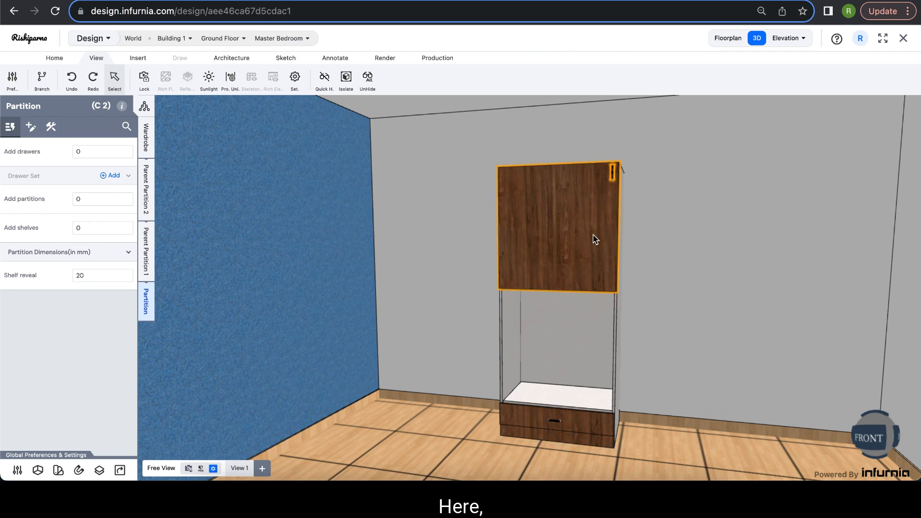
- Change the upper compartment's shutter mechanism to Double Swing
left_click(576, 238)
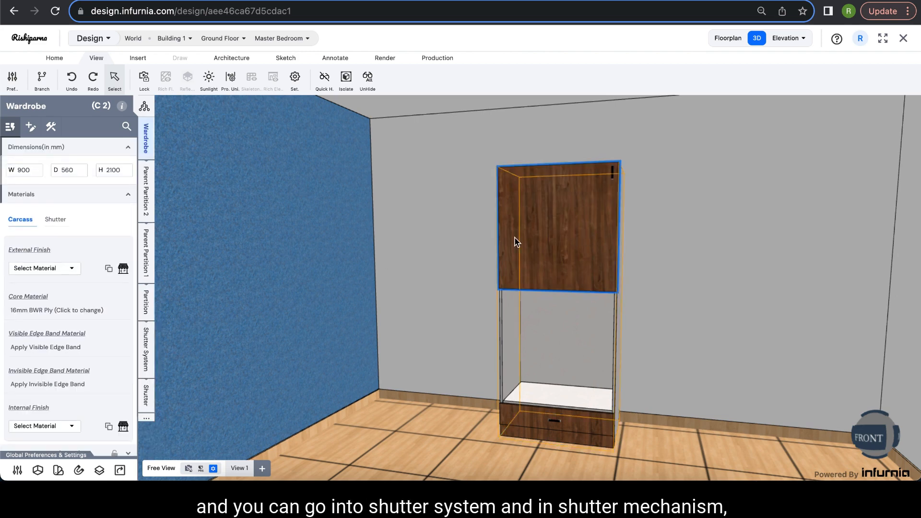
left_click(146, 356)
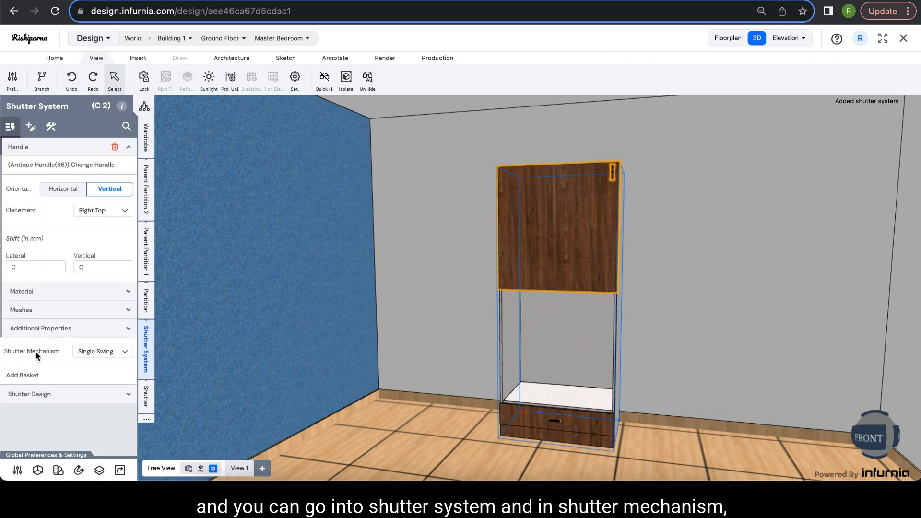
left_click(91, 350)
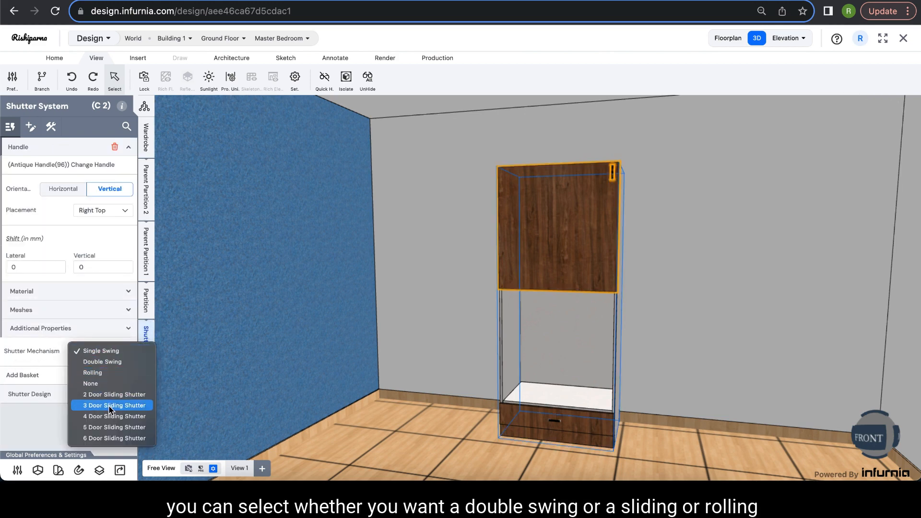
left_click(108, 365)
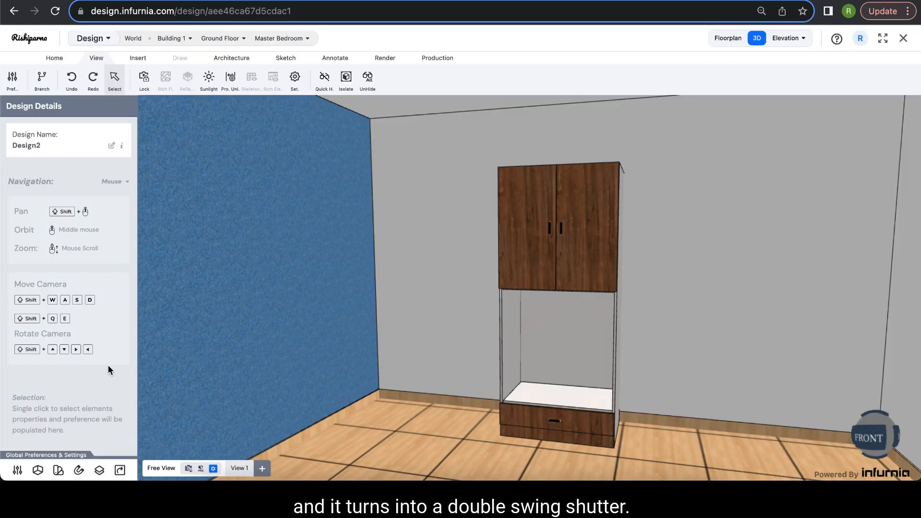
- Add a shutter system to the open compartment directly above the bottom drawer and change its mechanism to Double Swing
left_click(547, 358)
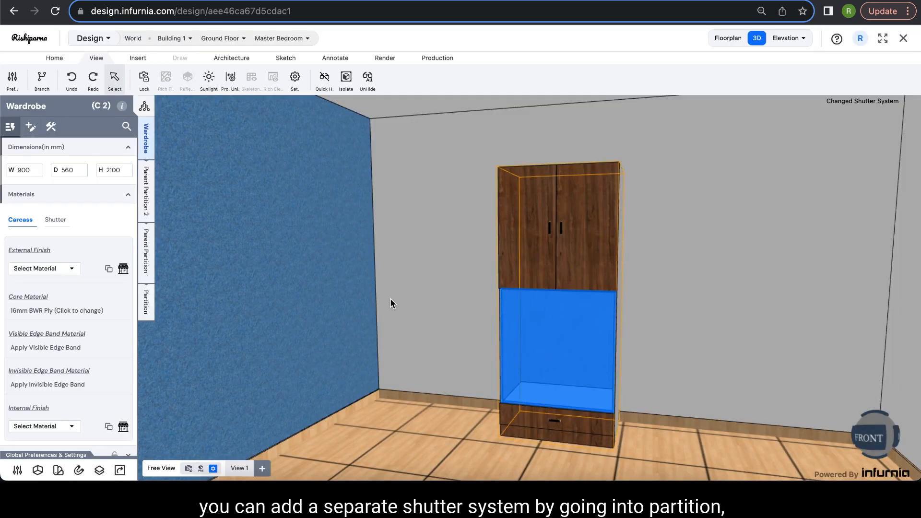
left_click(146, 303)
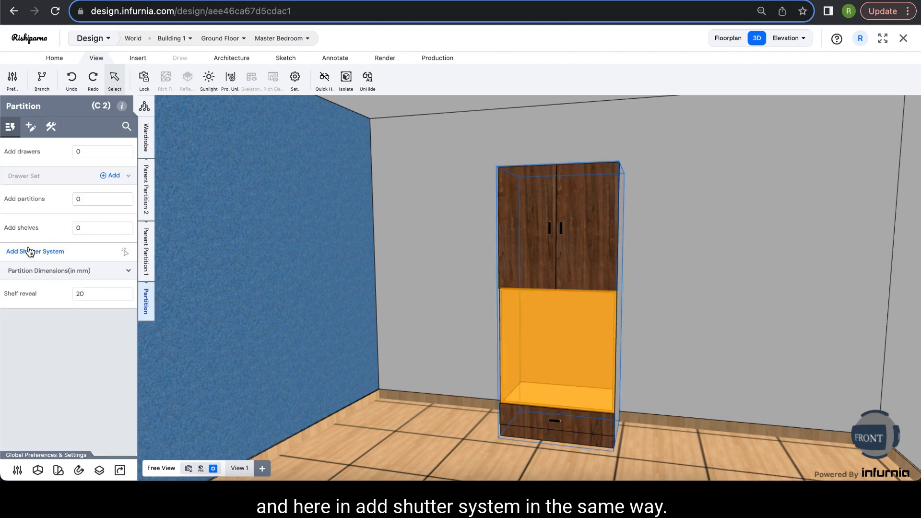
left_click(14, 254)
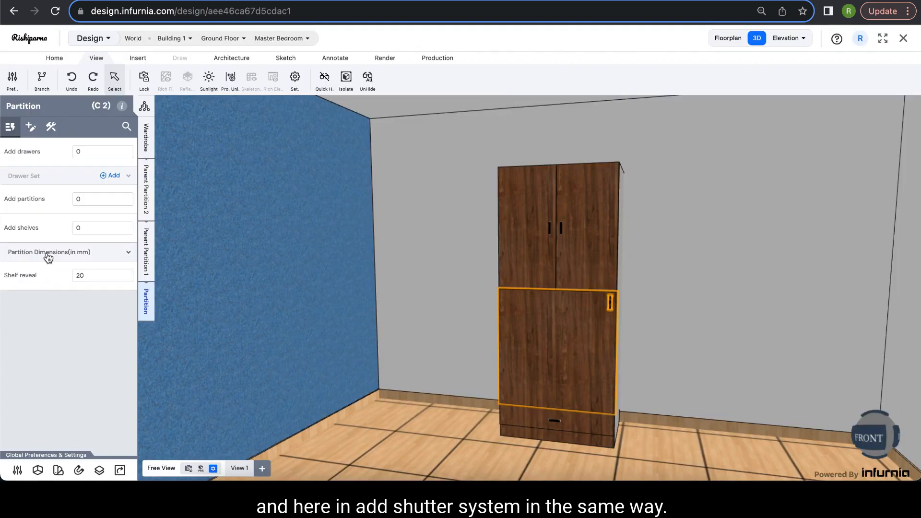
left_click(543, 344)
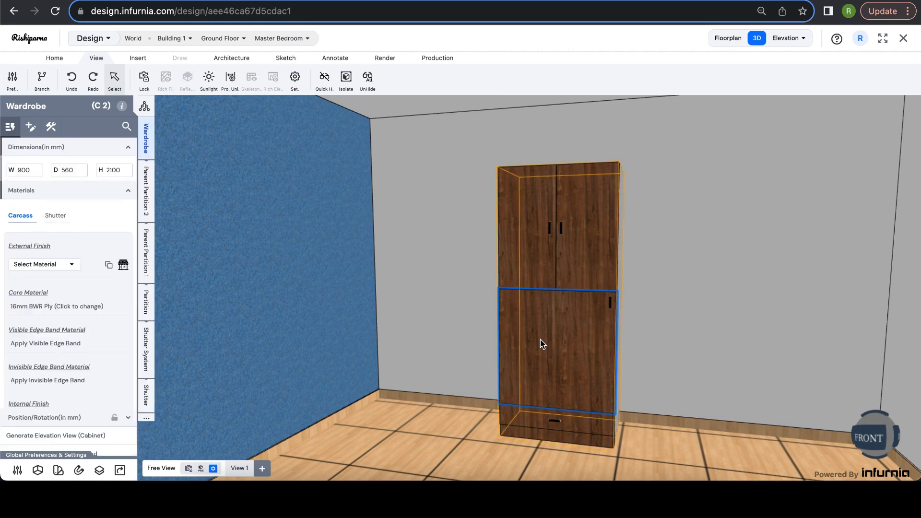
left_click(146, 349)
left_click(99, 347)
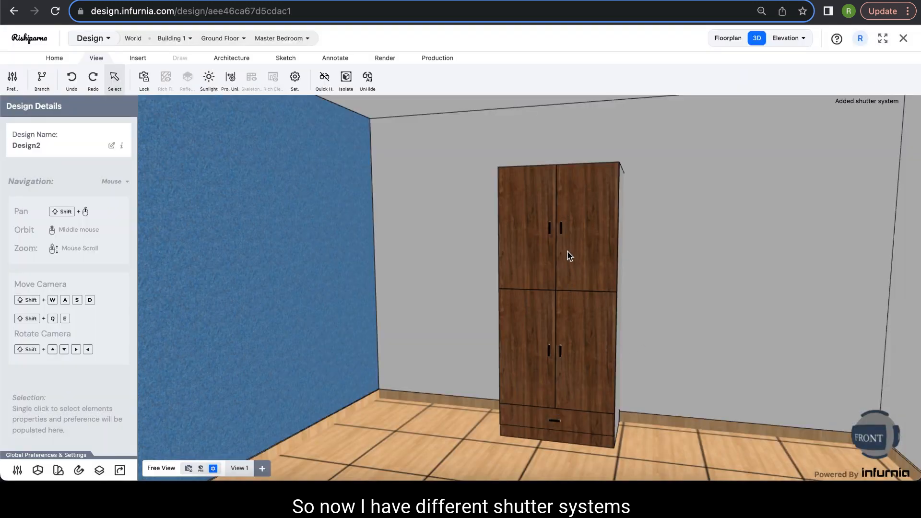
- Open both shutters of the upper and lower compartments and inspect the wardrobe interior
left_click(570, 256)
left_click(548, 260)
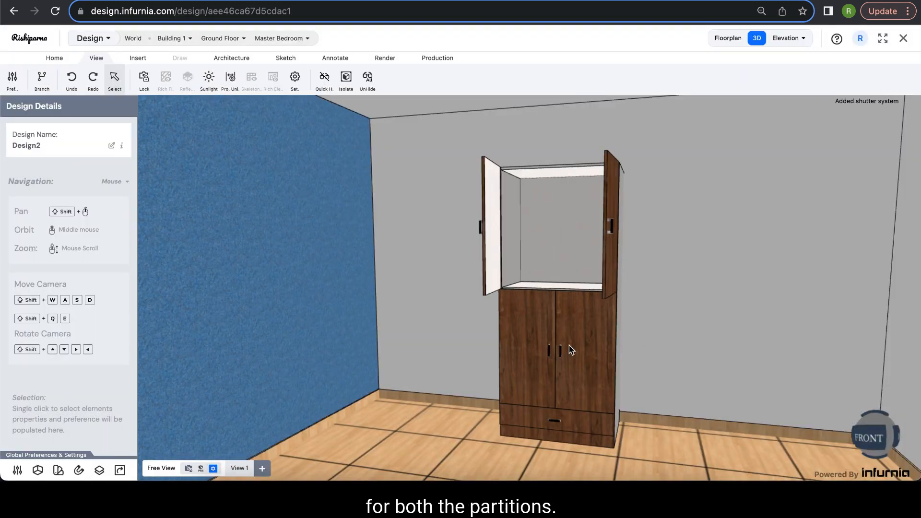
left_click(567, 353)
left_click(532, 328)
middle_click_drag(681, 341, 688, 348)
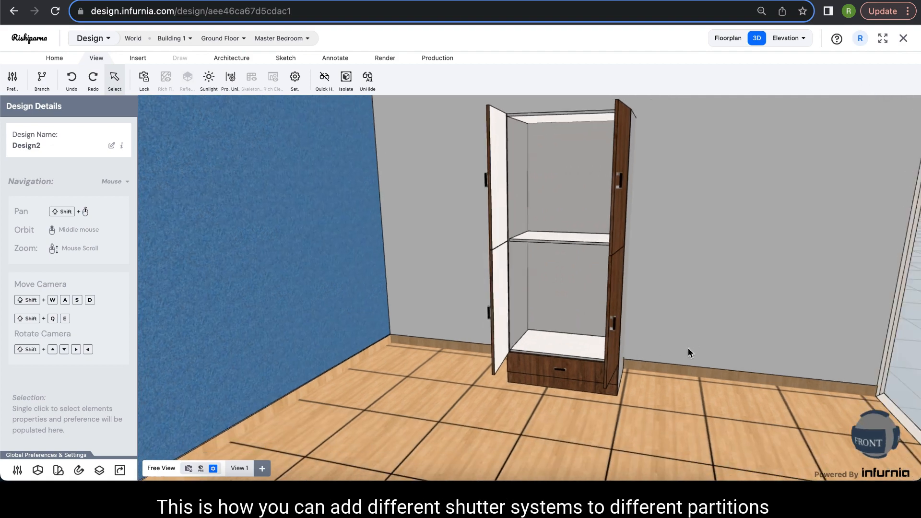
middle_click_drag(703, 292, 691, 329, "shift")
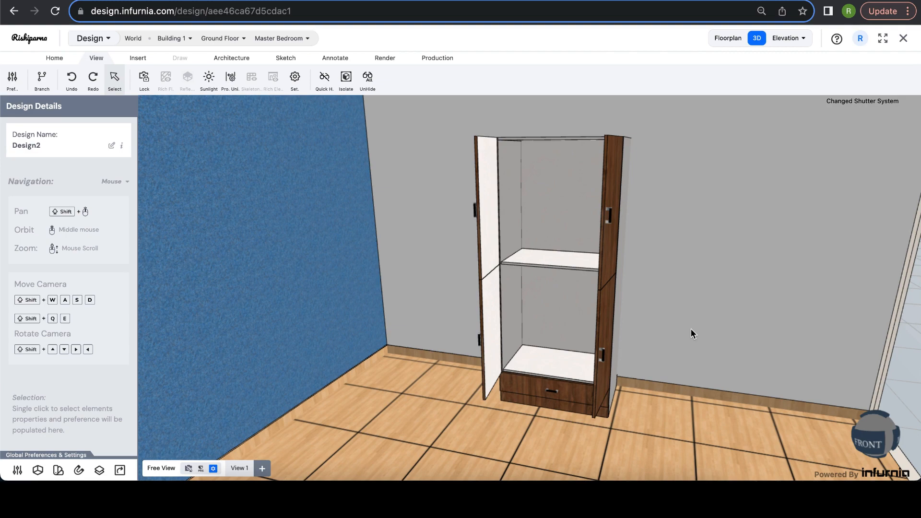
key("super+shift+5")
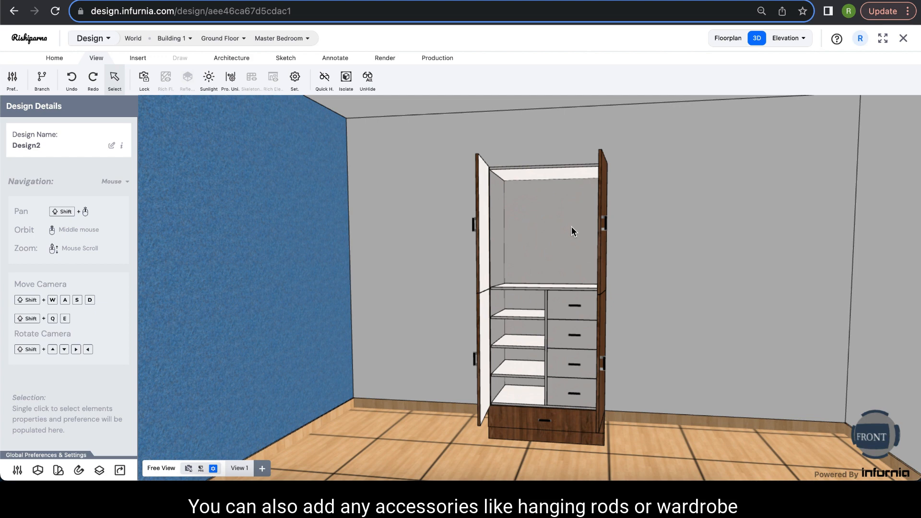
- Add a Fixed Rod from the Hanger Rod catalogue to the wardrobe's upper compartment
left_click(540, 215)
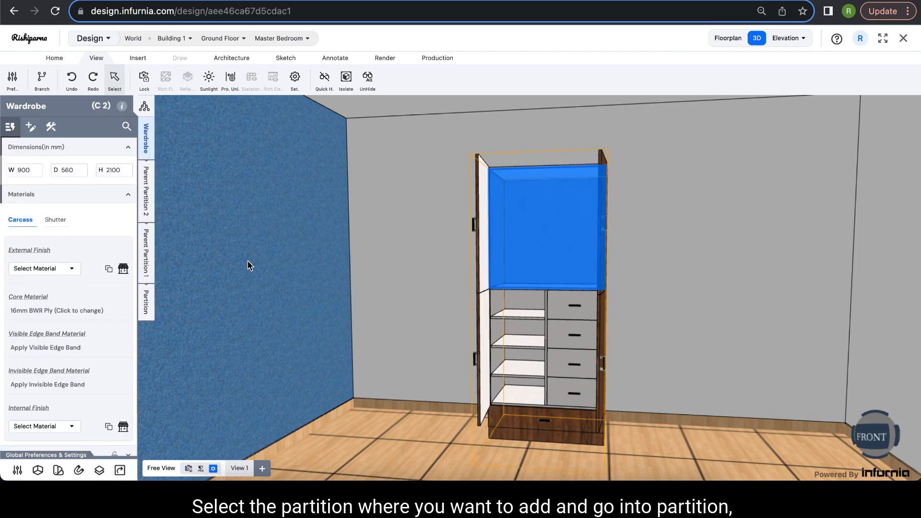
left_click(146, 301)
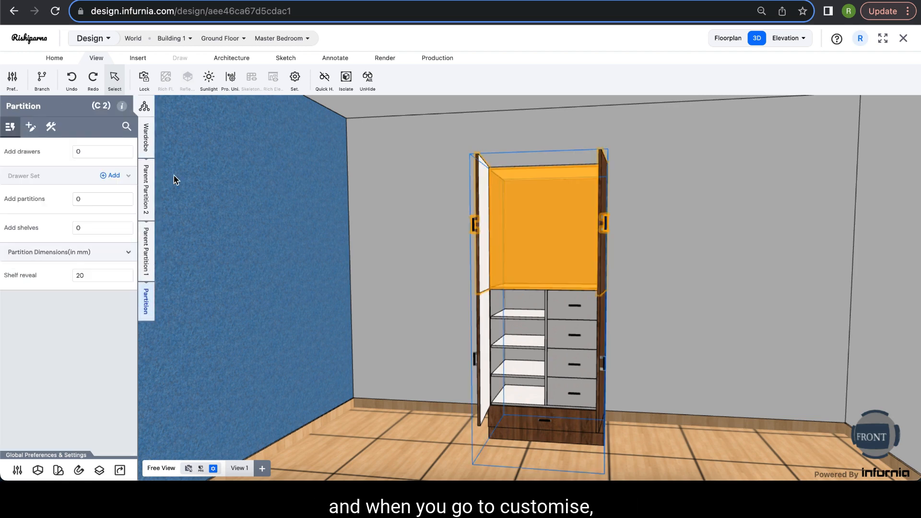
left_click(29, 127)
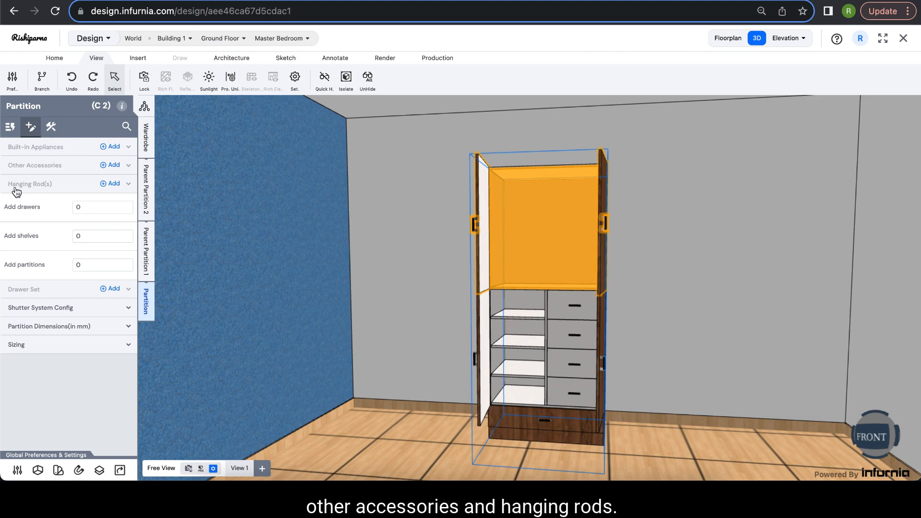
left_click(110, 184)
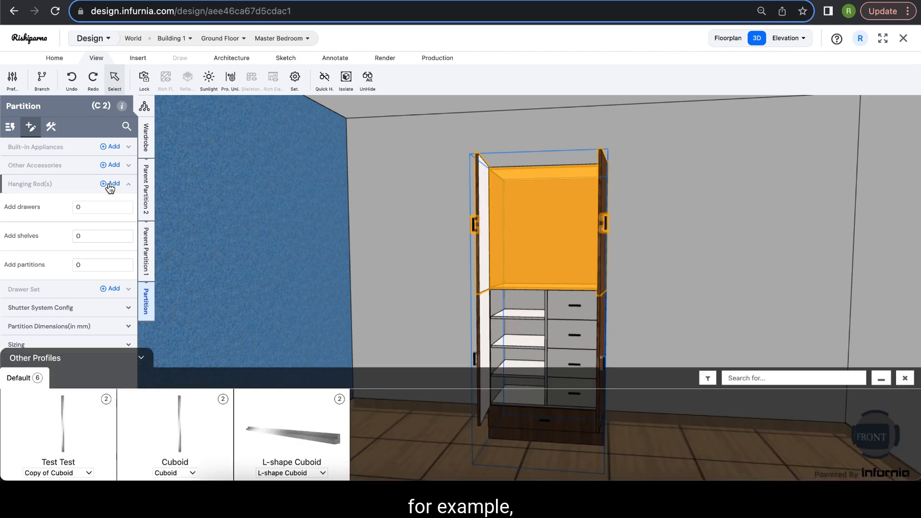
left_click(71, 360)
left_click(60, 344)
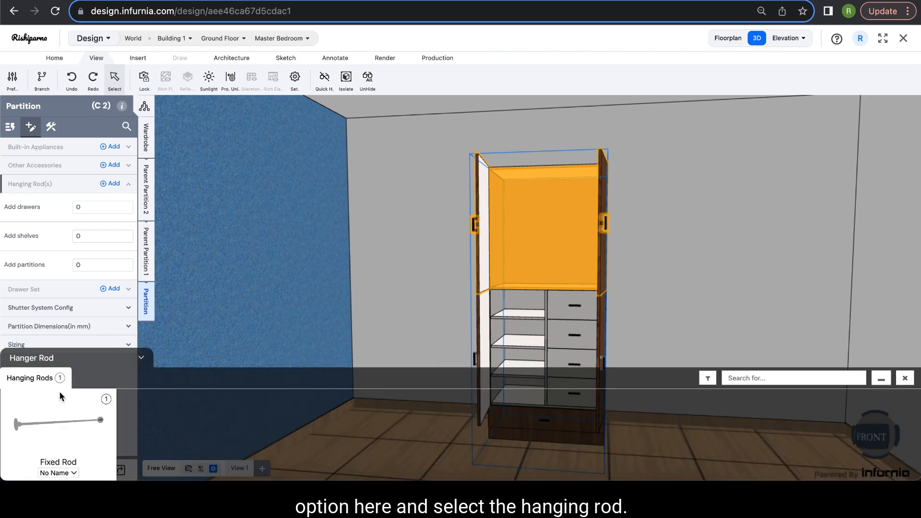
left_click(53, 430)
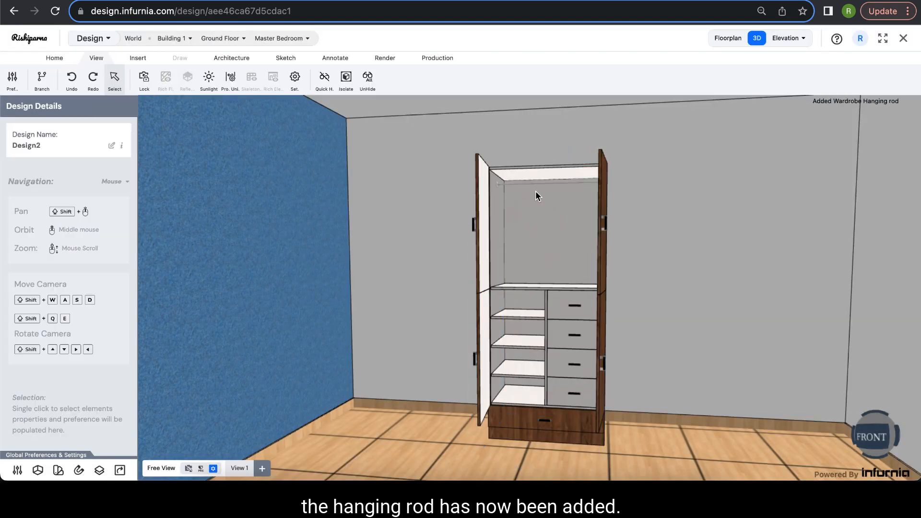
- Select the hanging rod in the upper compartment and examine its dimension and customisation settings
scroll(536, 191, "up", 10)
left_click(510, 183)
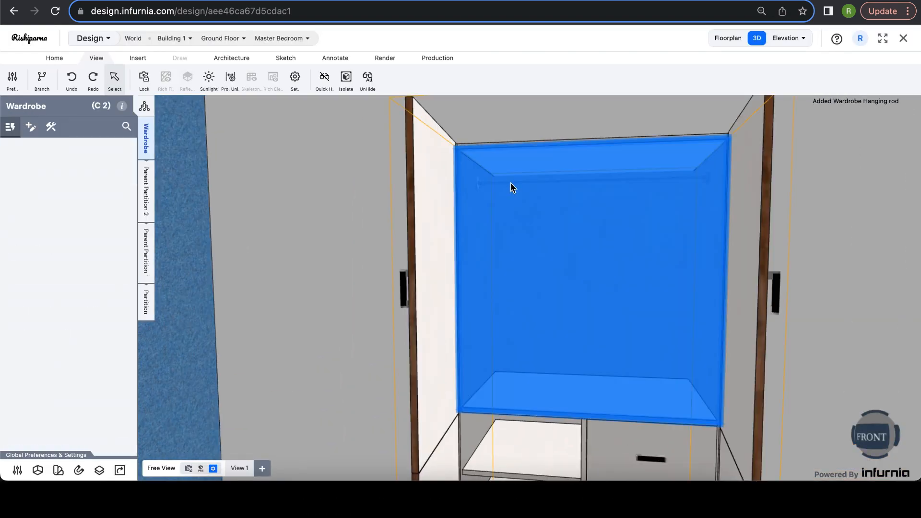
left_click(510, 182)
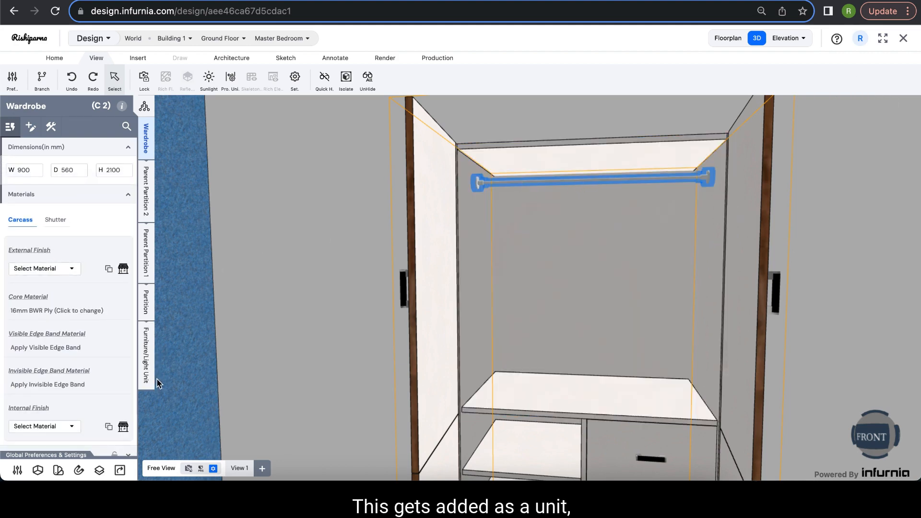
left_click(146, 367)
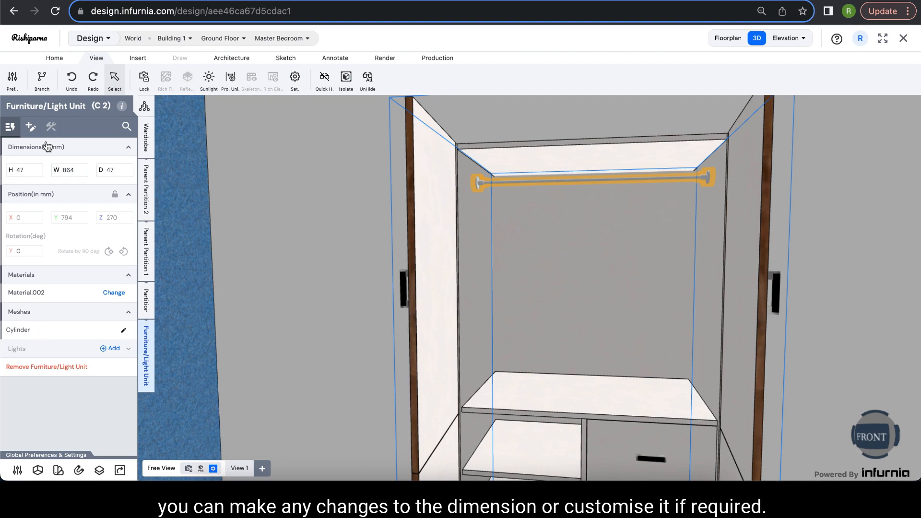
left_click(31, 128)
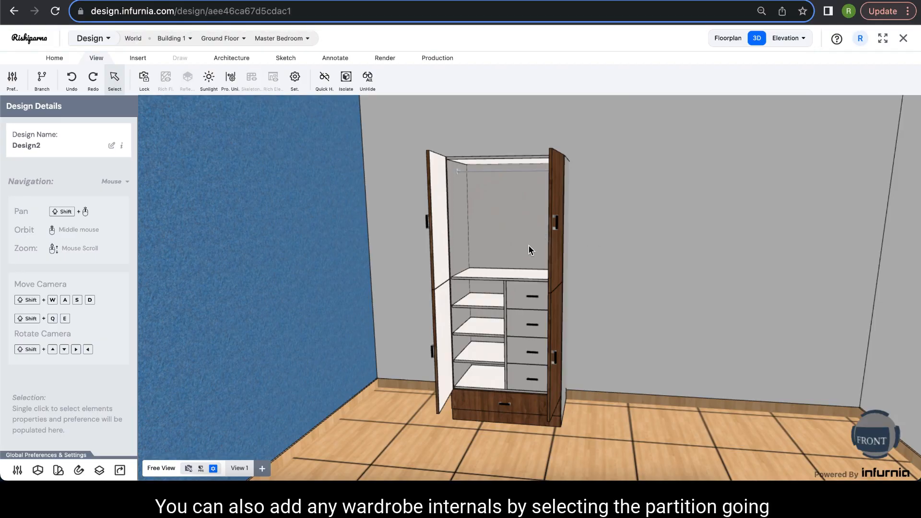
- Browse the wardrobe internals for the upper compartment, from baskets to trouser hangers, and add the Tie Pull-Out from the tie hangers
left_click(487, 230)
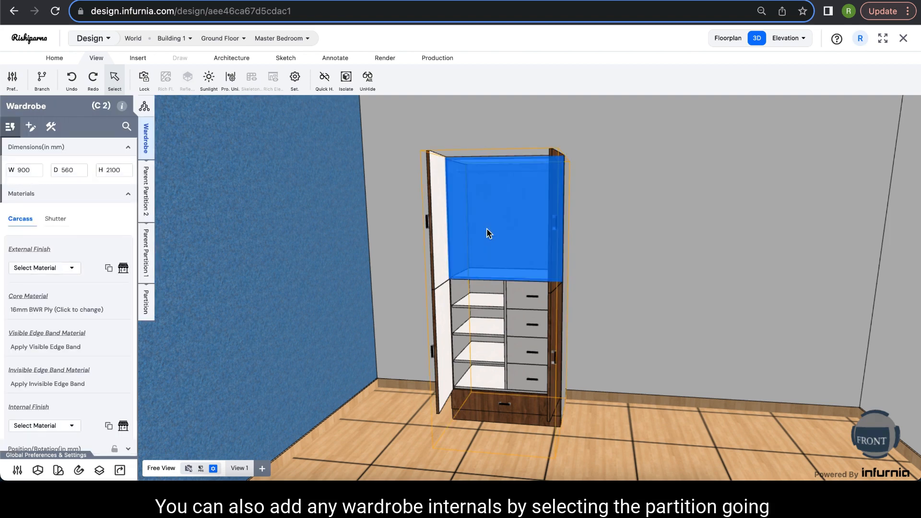
left_click(146, 301)
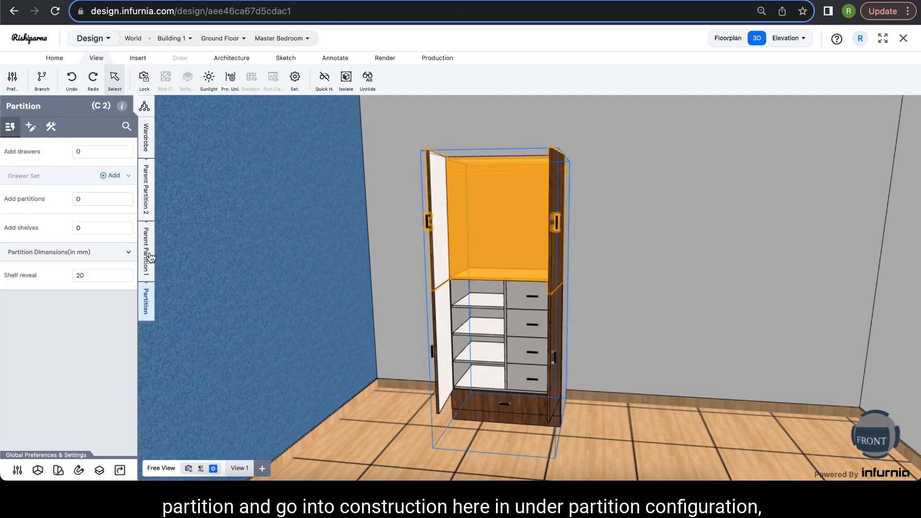
left_click(49, 129)
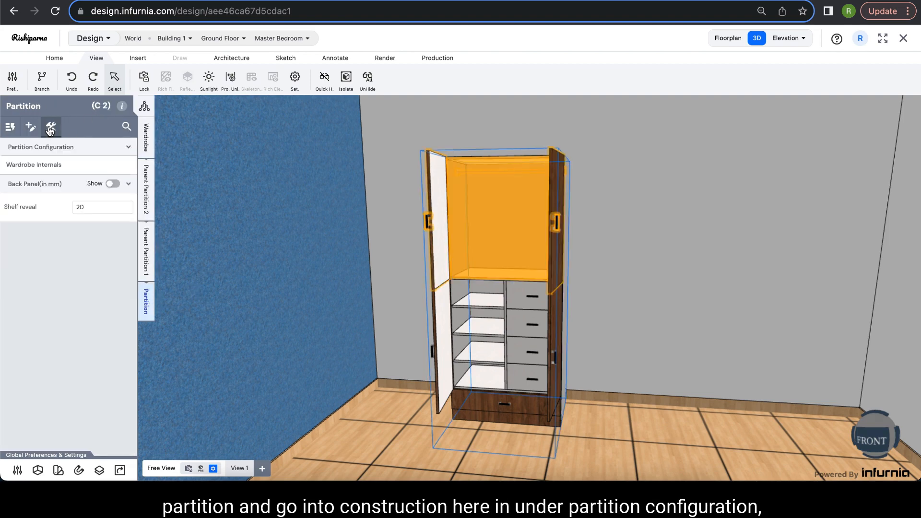
left_click(27, 167)
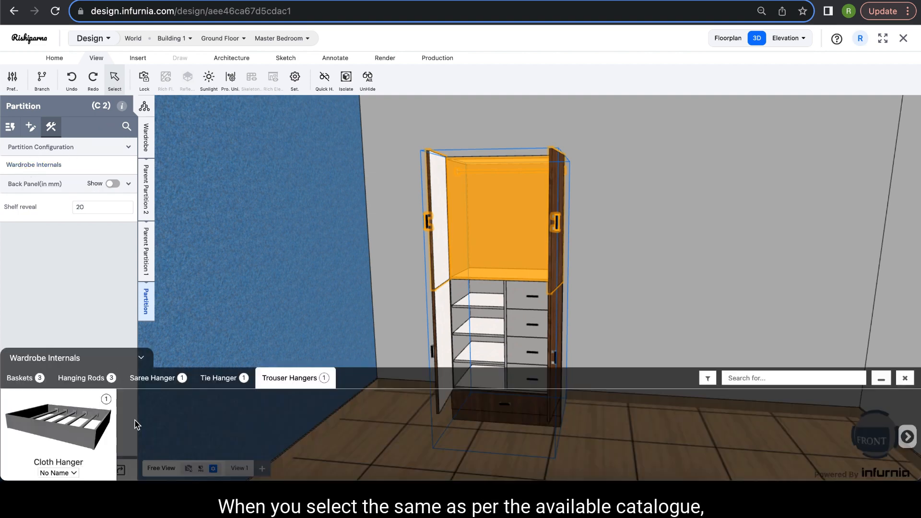
left_click(23, 381)
left_click(82, 379)
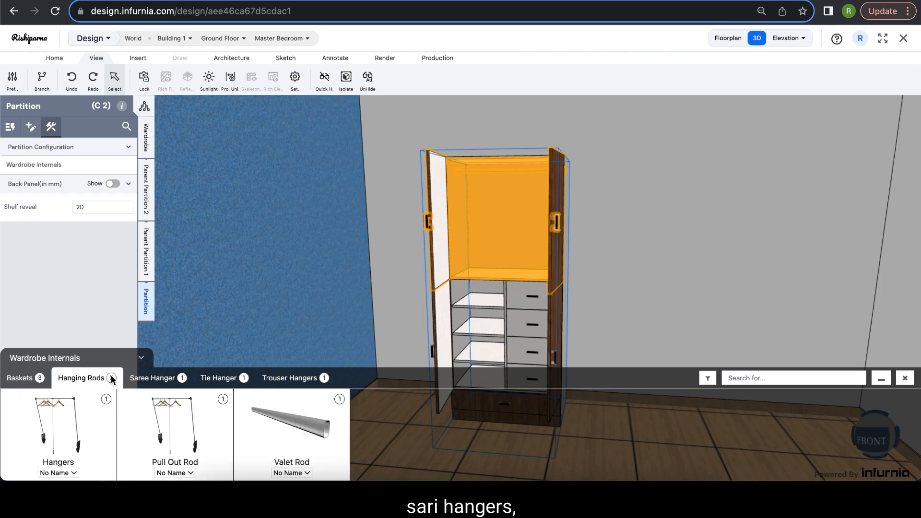
left_click(150, 381)
left_click(226, 383)
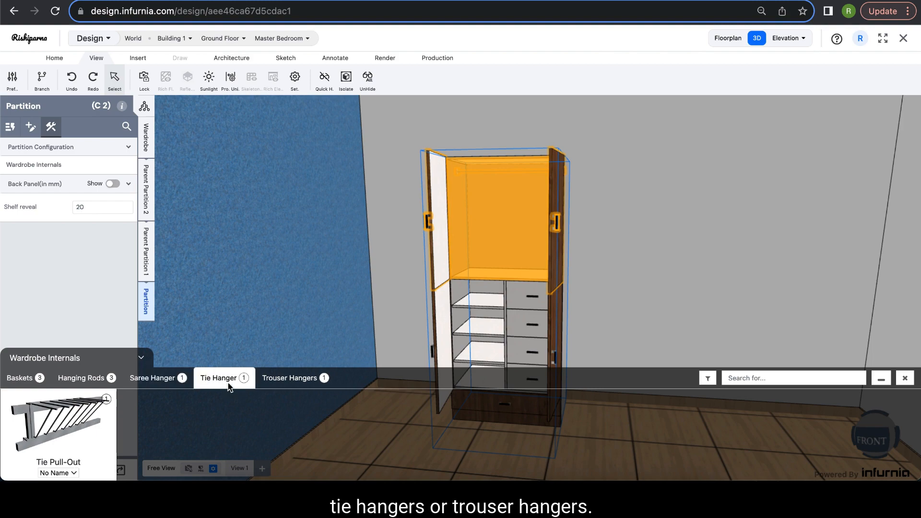
left_click(295, 385)
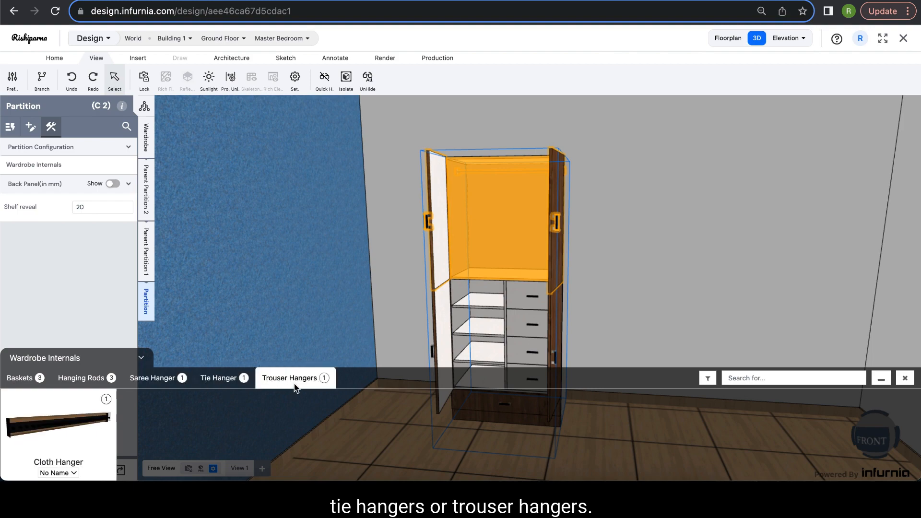
left_click(222, 384)
left_click(60, 427)
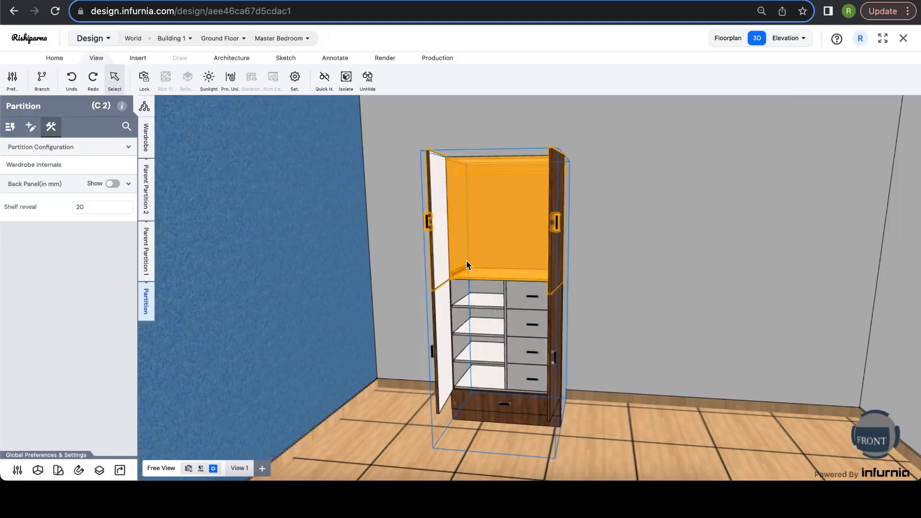
- Select the tie pull-out in the upper compartment, view its unit properties and remove it
left_click(464, 274)
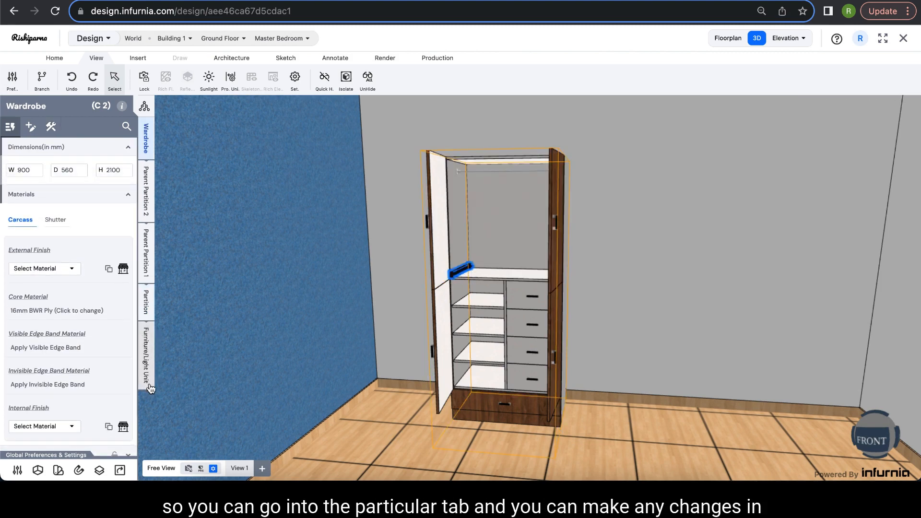
left_click(151, 366)
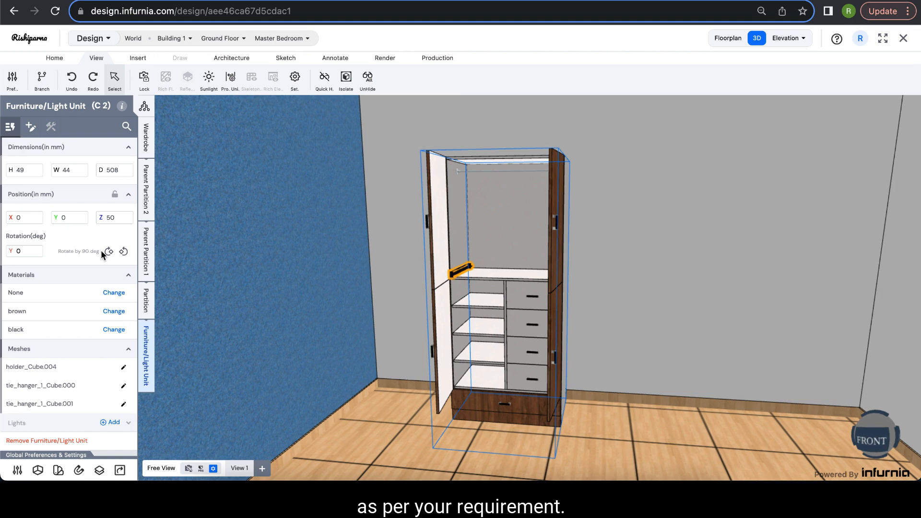
left_click(31, 444)
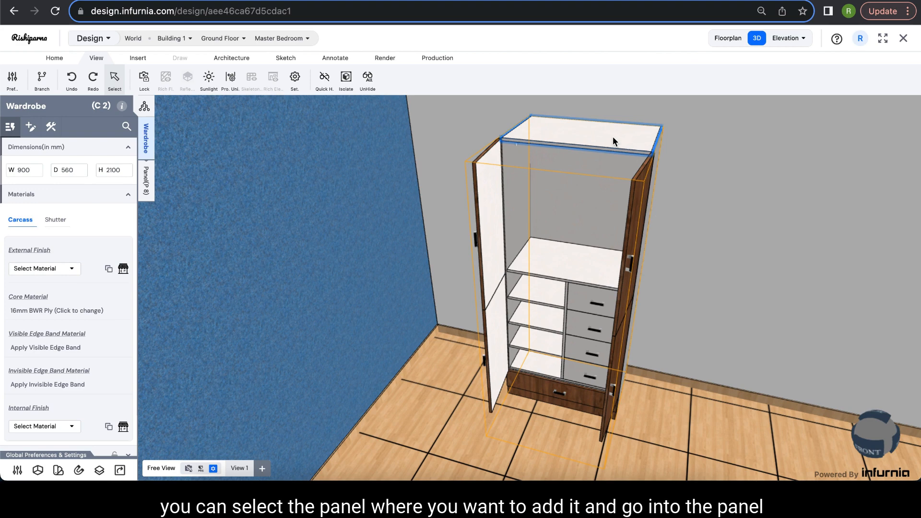
- Add Strip Light 30mm to the wardrobe's top panel
left_click(147, 181)
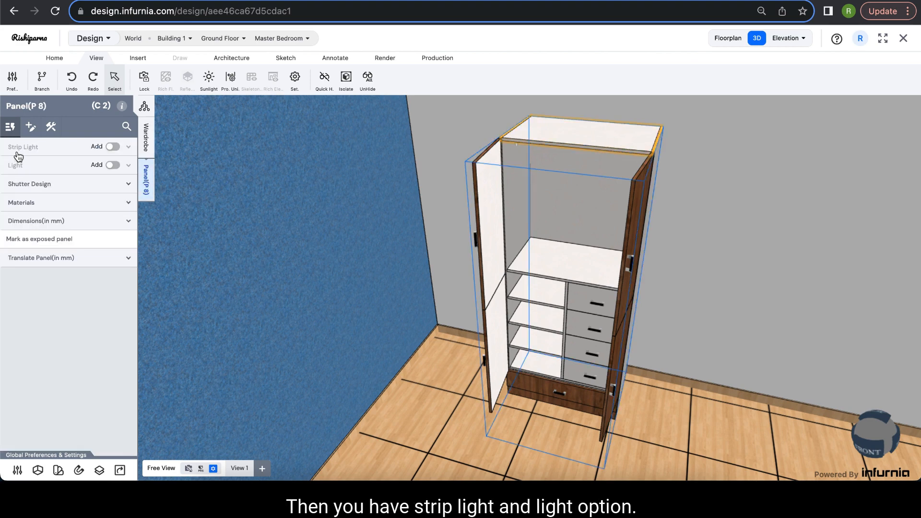
left_click(112, 147)
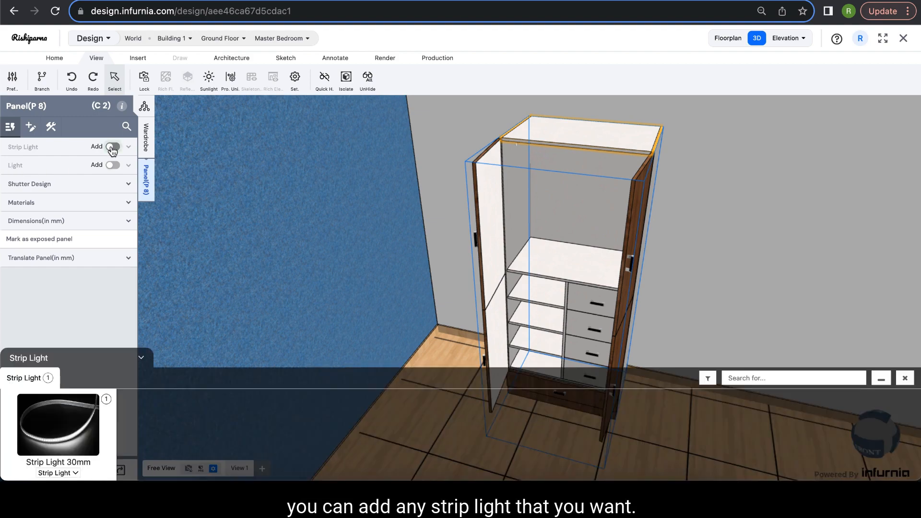
left_click(63, 408)
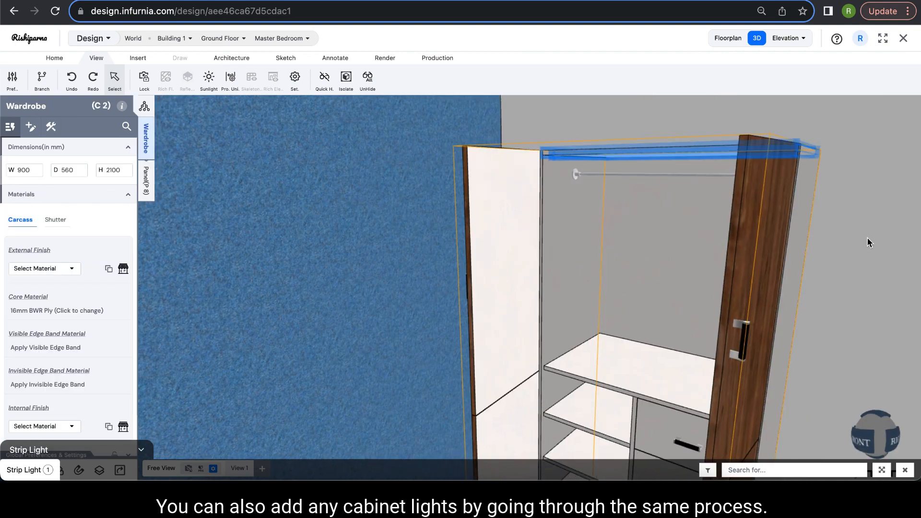
- Add the cabinet light Light 2 to the wardrobe's top panel
left_click_drag(837, 209, 859, 307)
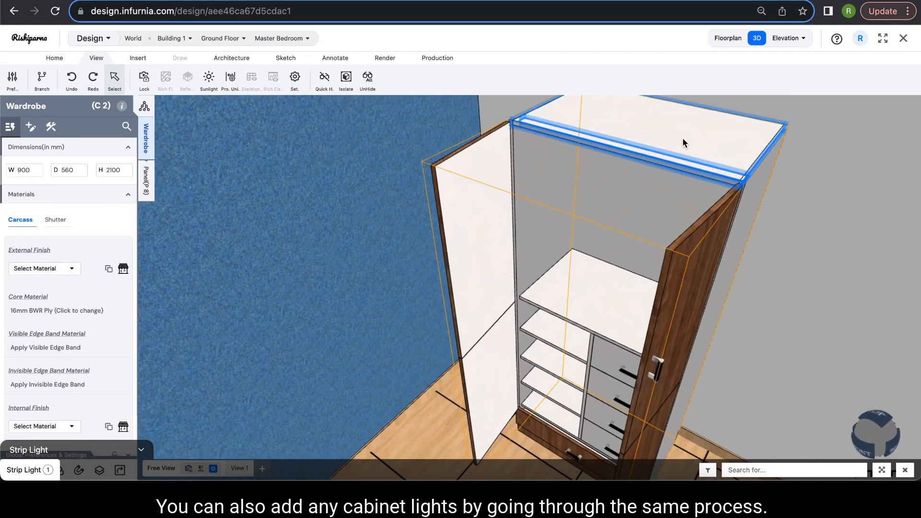
left_click(146, 182)
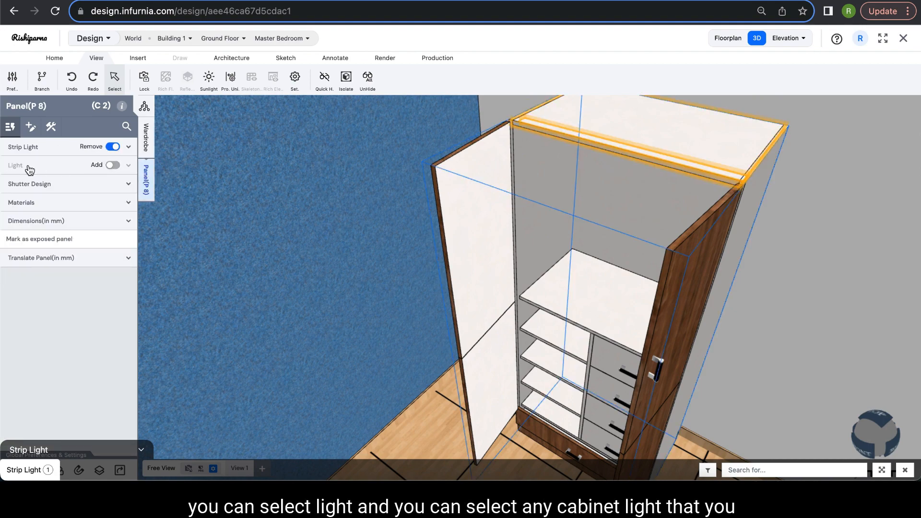
left_click(113, 165)
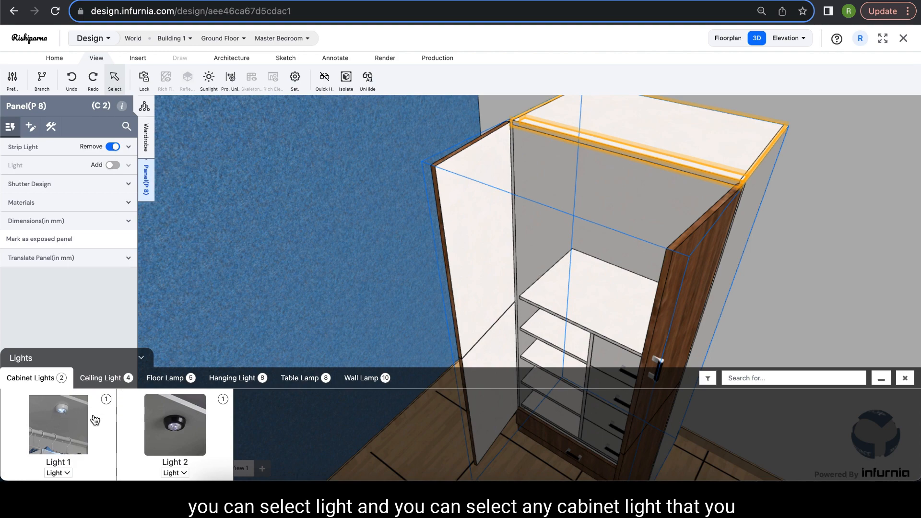
left_click(157, 419)
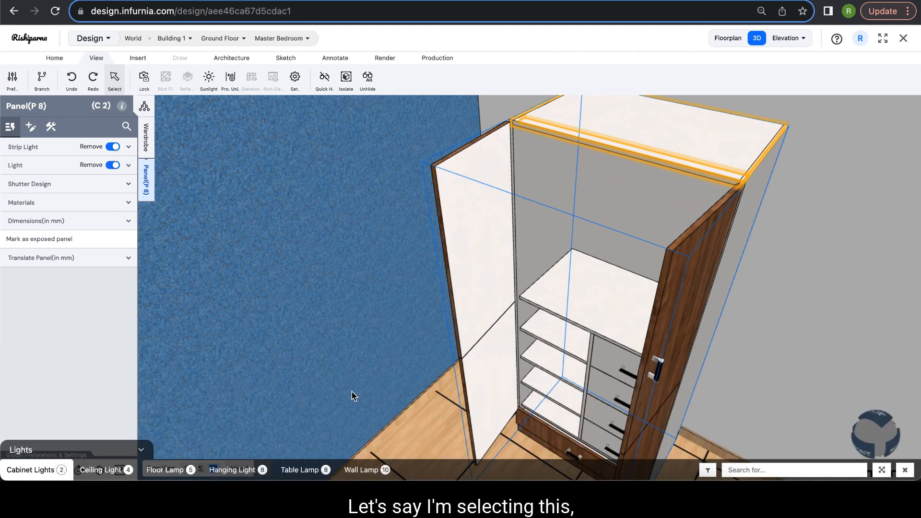